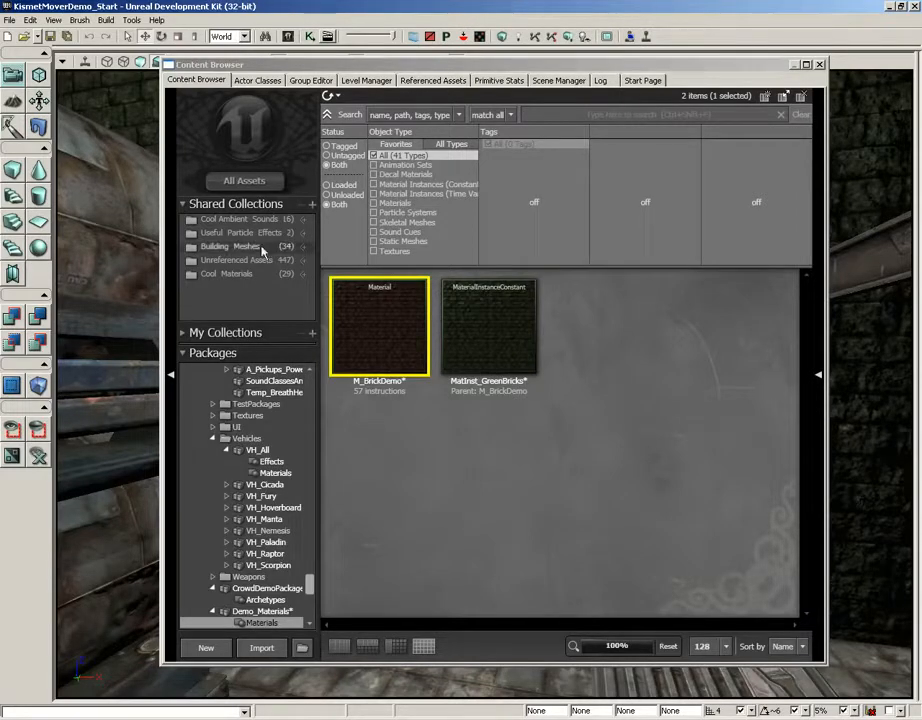
# Step: Open the M_BrickDemo material for editing and bring its main material node into view
pyautogui.moveTo(390, 343)
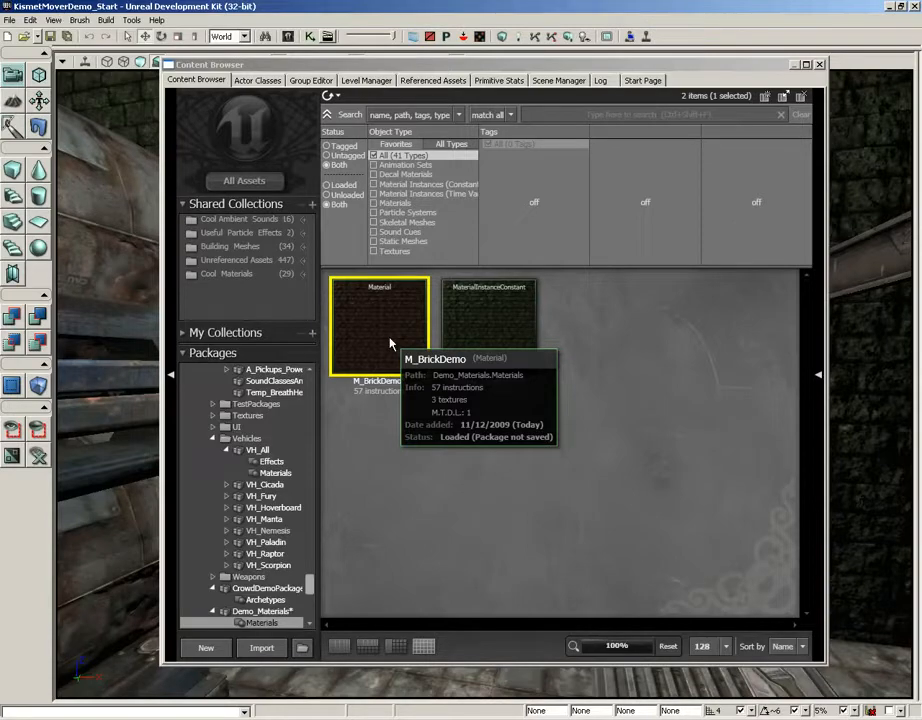
pyautogui.doubleClick(390, 343)
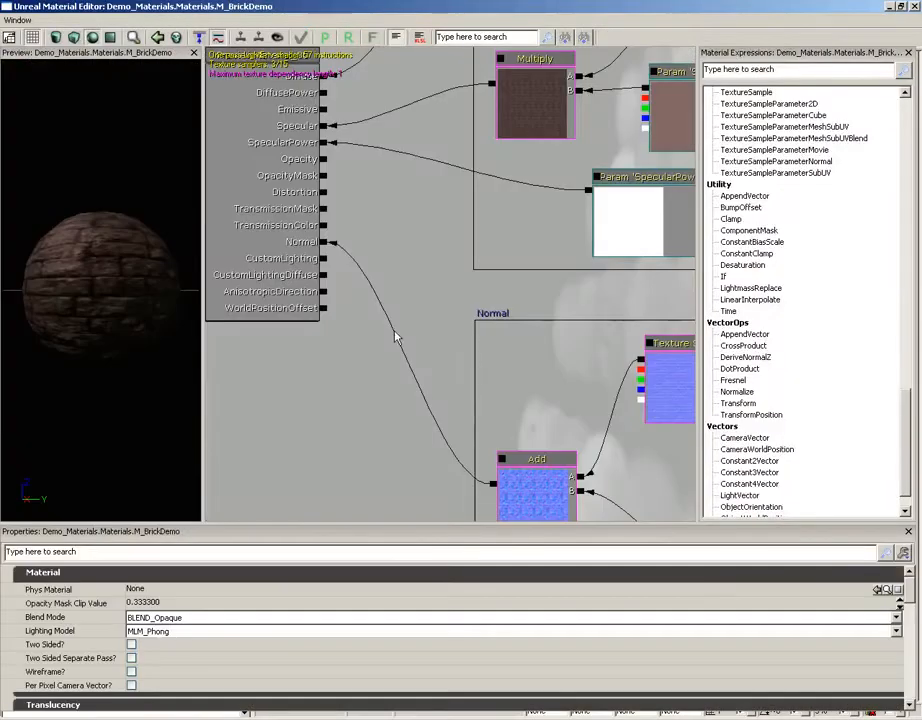
pyautogui.moveTo(398, 268); pyautogui.dragTo(498, 404)
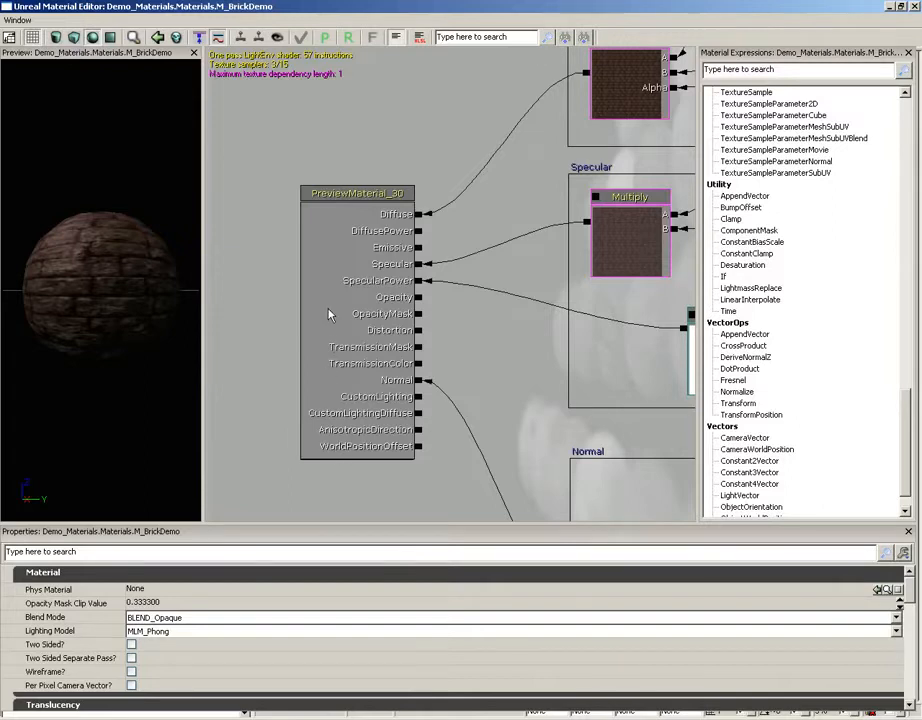
# Step: Review the available Blend Mode options for the material without changing the selection
pyautogui.click(50, 631)
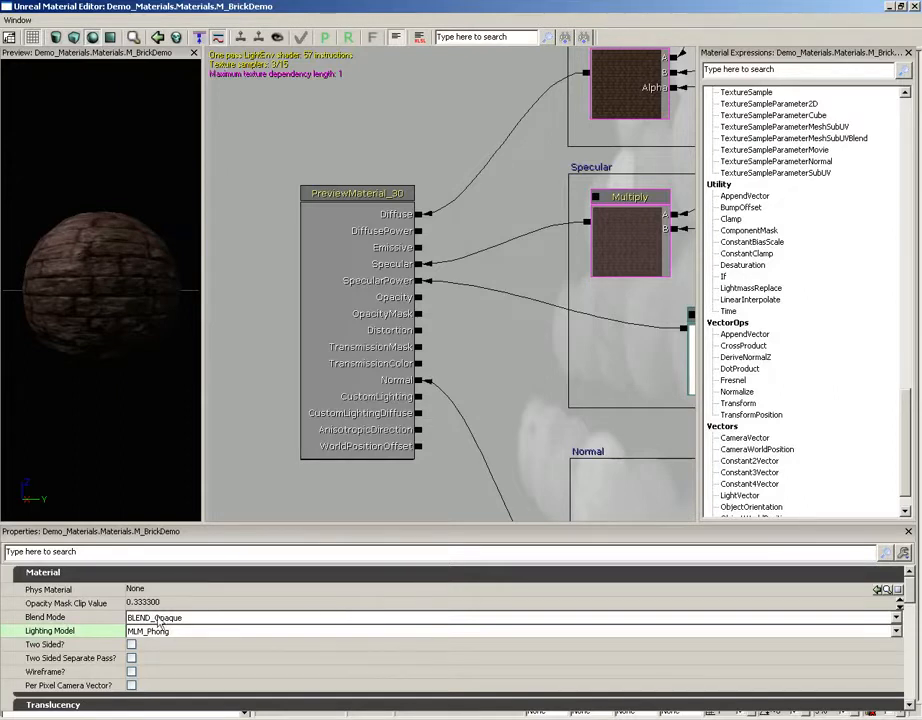
pyautogui.click(211, 618)
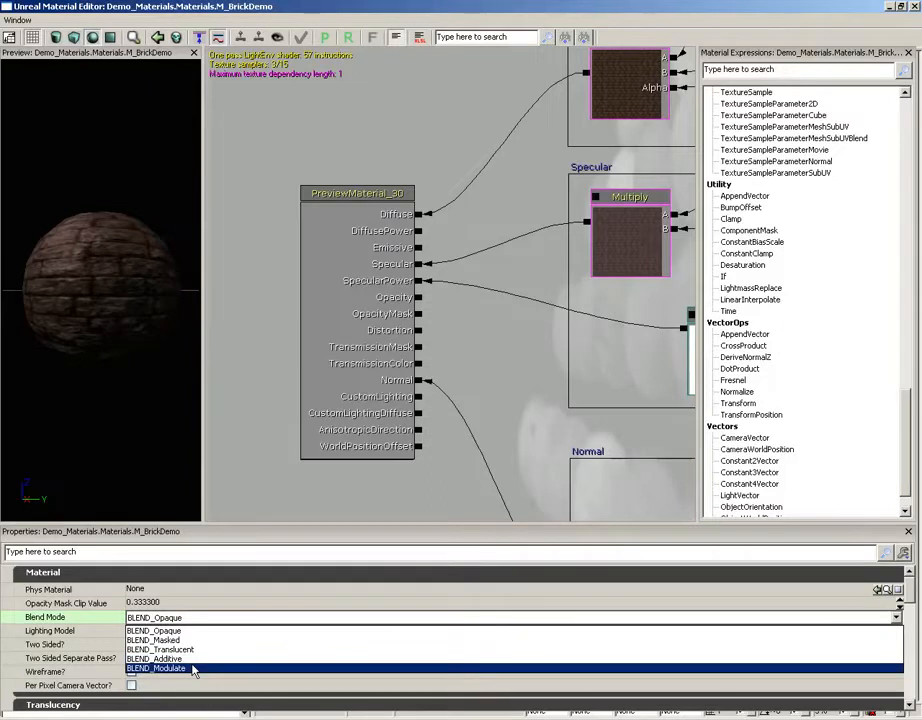
pyautogui.click(97, 641)
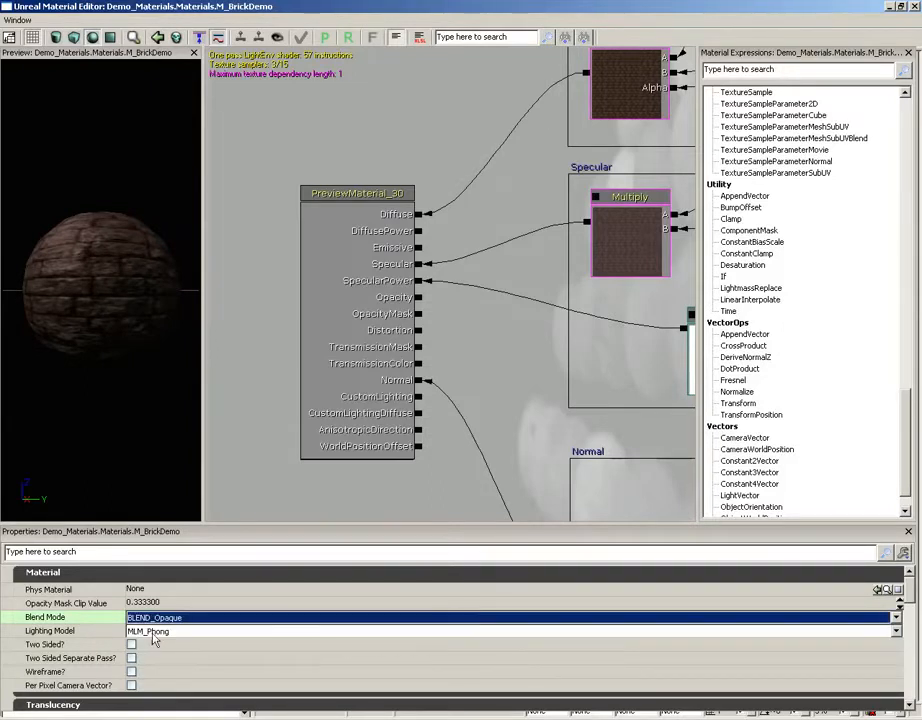
# Step: Set the material's Lighting Model to MLM_Unlit and check the effect on the preview sphere
pyautogui.click(170, 631)
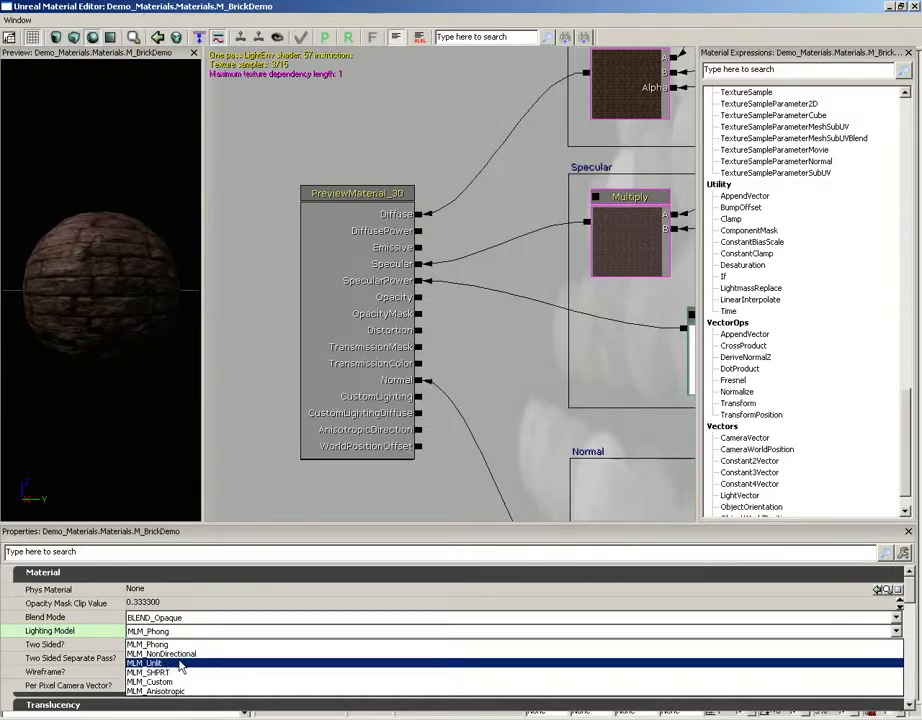
pyautogui.click(181, 665)
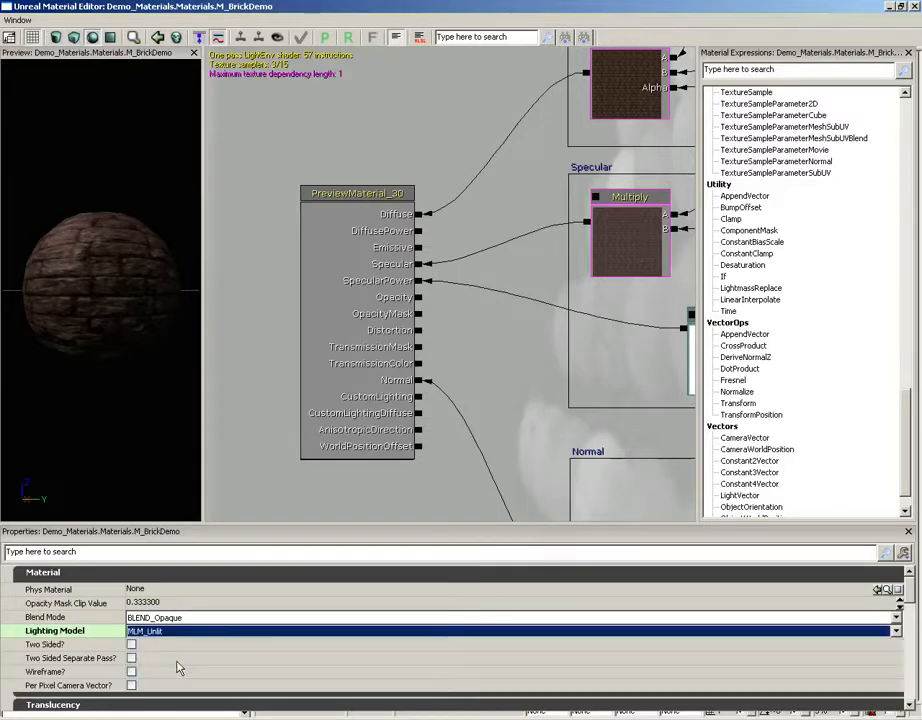
pyautogui.moveTo(108, 373); pyautogui.dragTo(1, 368)
# Step: Connect the Lerp output to the Emissive input, inspect the preview sphere, and remove that connection again
pyautogui.moveTo(515, 168); pyautogui.dragTo(489, 214)
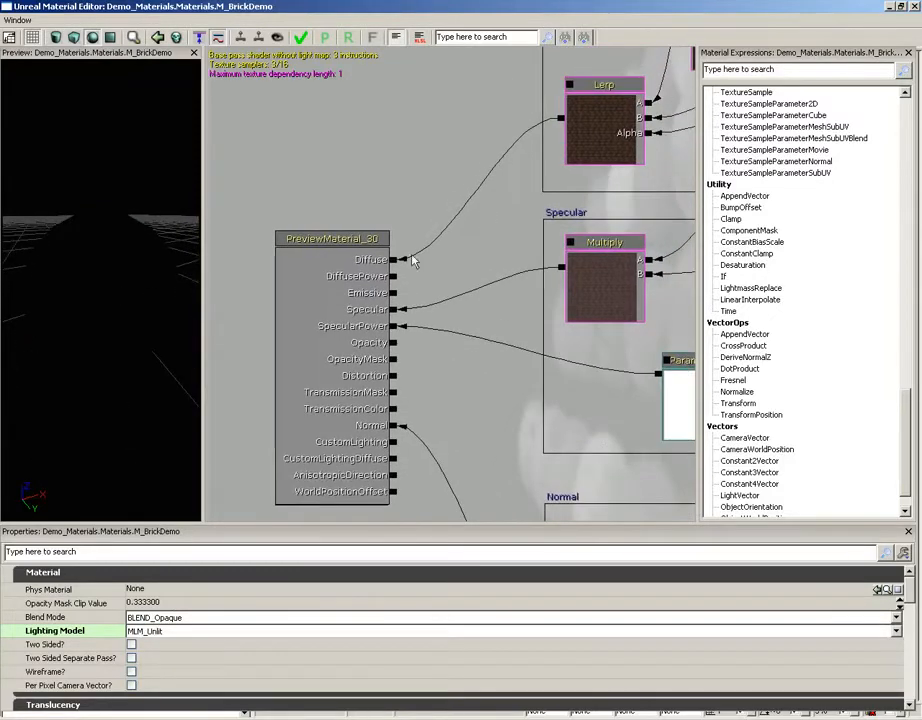
pyautogui.moveTo(387, 262)
pyautogui.mouseDown()
pyautogui.moveTo(556, 143)
pyautogui.moveTo(560, 122)
pyautogui.moveTo(394, 294)
pyautogui.mouseUp()
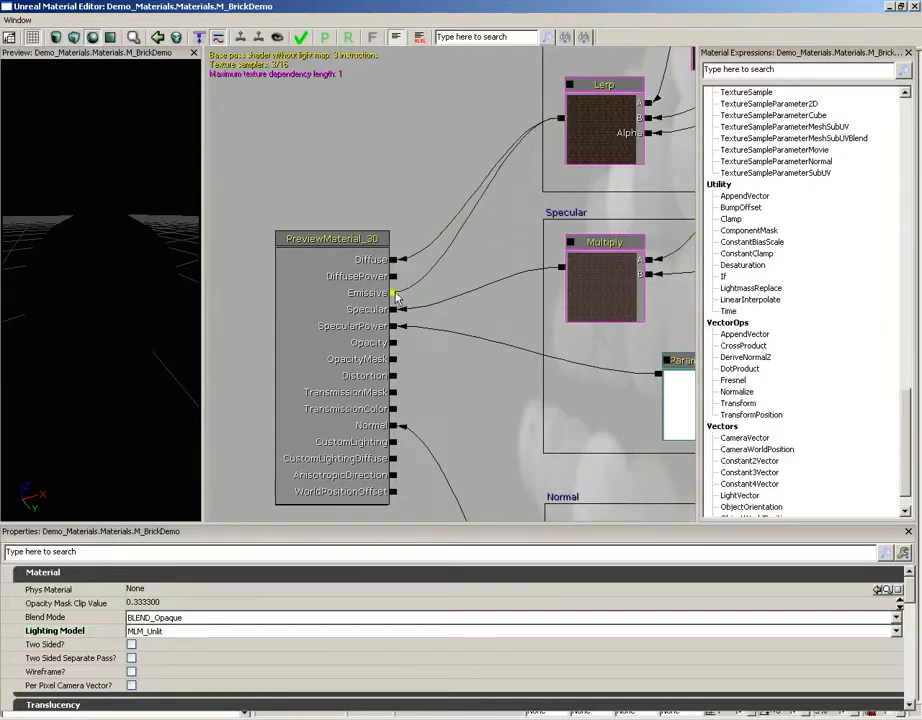
pyautogui.moveTo(104, 335); pyautogui.dragTo(146, 146)
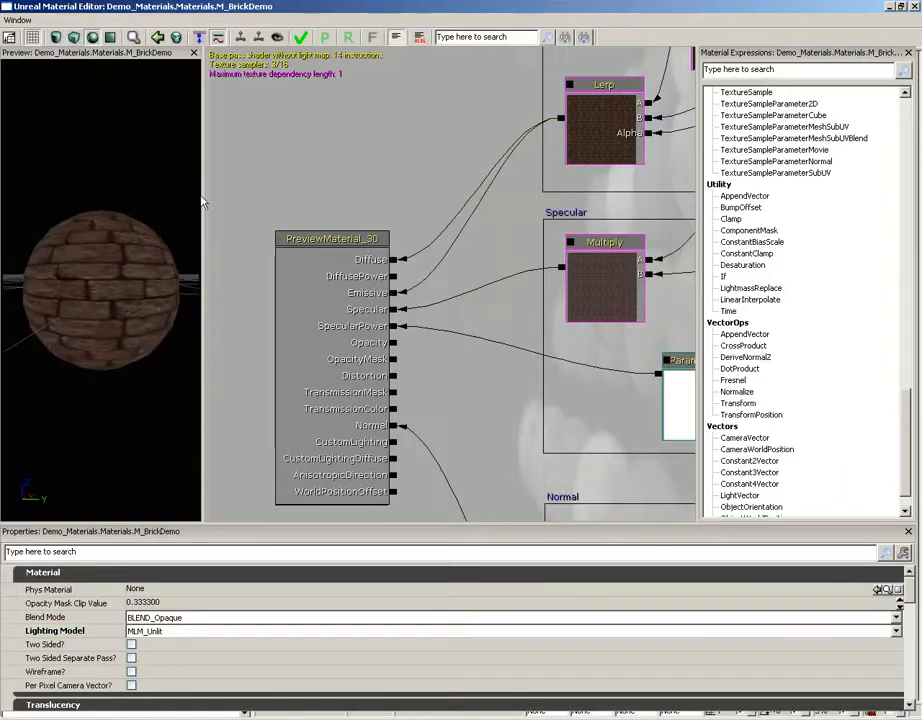
pyautogui.moveTo(120, 367); pyautogui.dragTo(110, 386)
pyautogui.keyDown('alt'); pyautogui.click(394, 293); pyautogui.keyUp('alt')
# Step: Try the MLM_Anisotropic lighting model on the preview sphere and return the Lighting Model to MLM_Phong
pyautogui.click(205, 631)
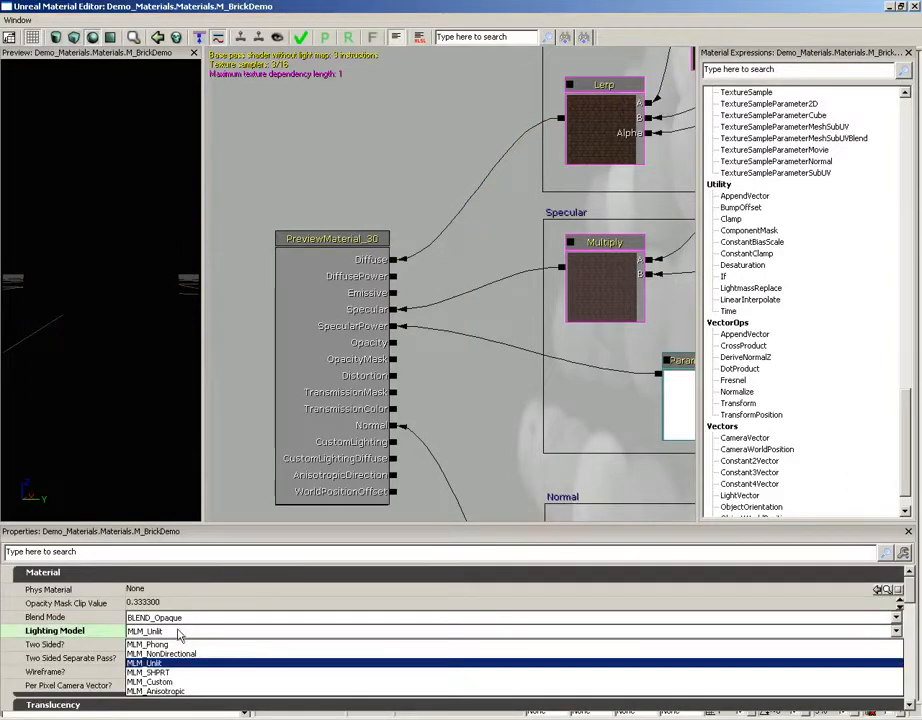
pyautogui.click(155, 691)
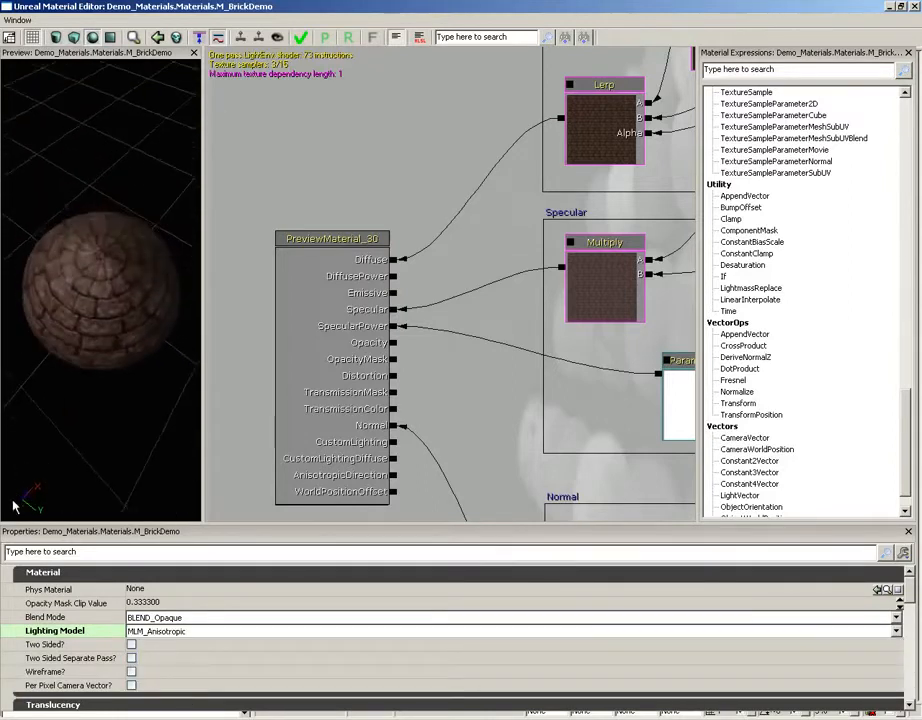
pyautogui.moveTo(14, 507); pyautogui.dragTo(109, 317)
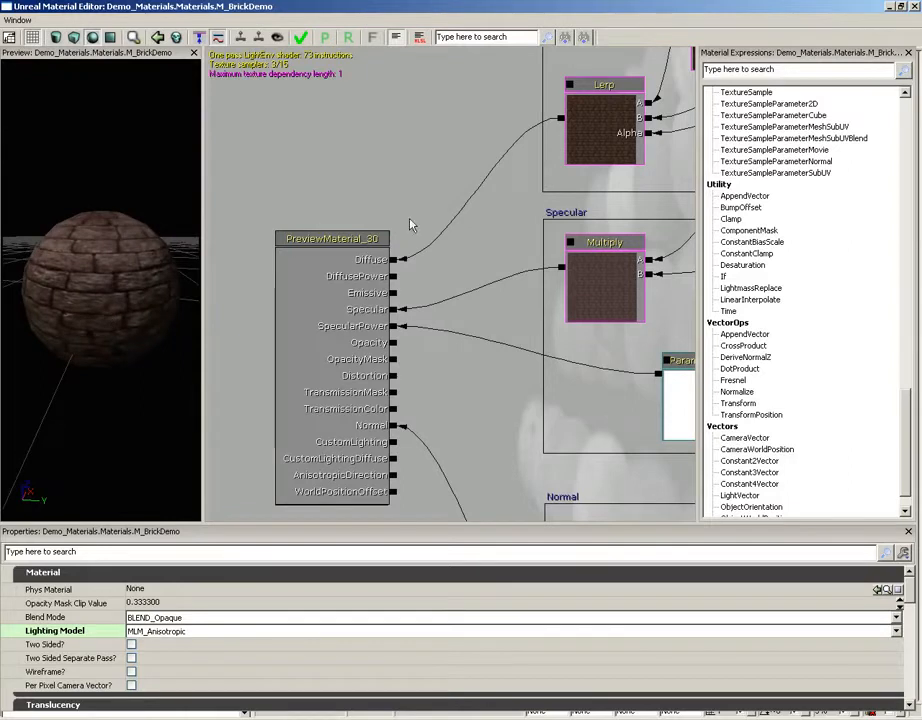
pyautogui.click(172, 631)
pyautogui.click(172, 646)
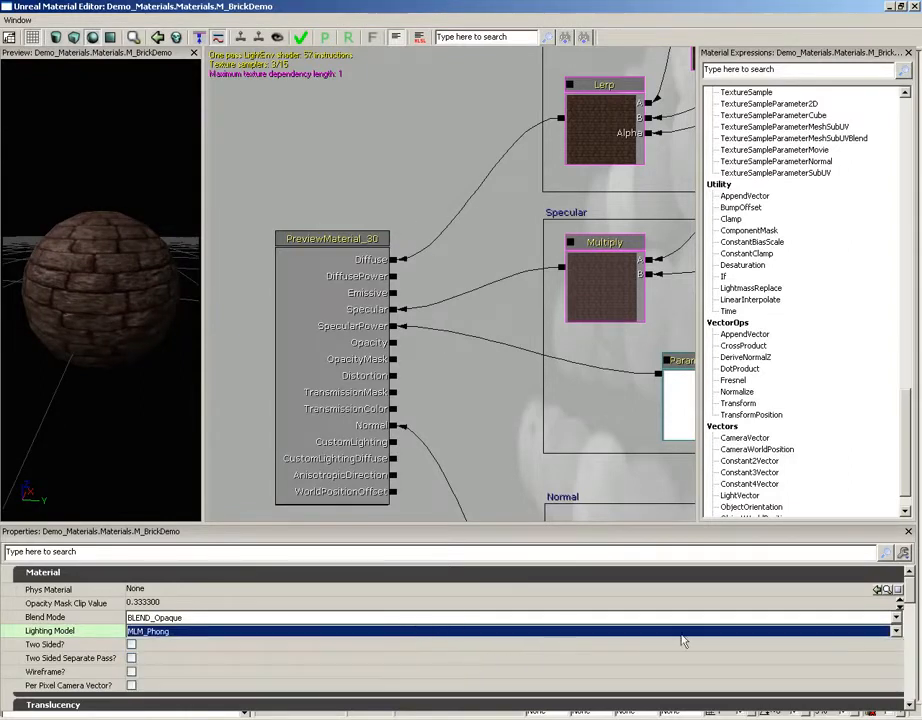
# Step: Examine the material's Usage flags, from Used As Light Function down to Used With Spline Meshes
pyautogui.scroll(-1, 912, 597)
pyautogui.moveTo(912, 597); pyautogui.dragTo(912, 646)
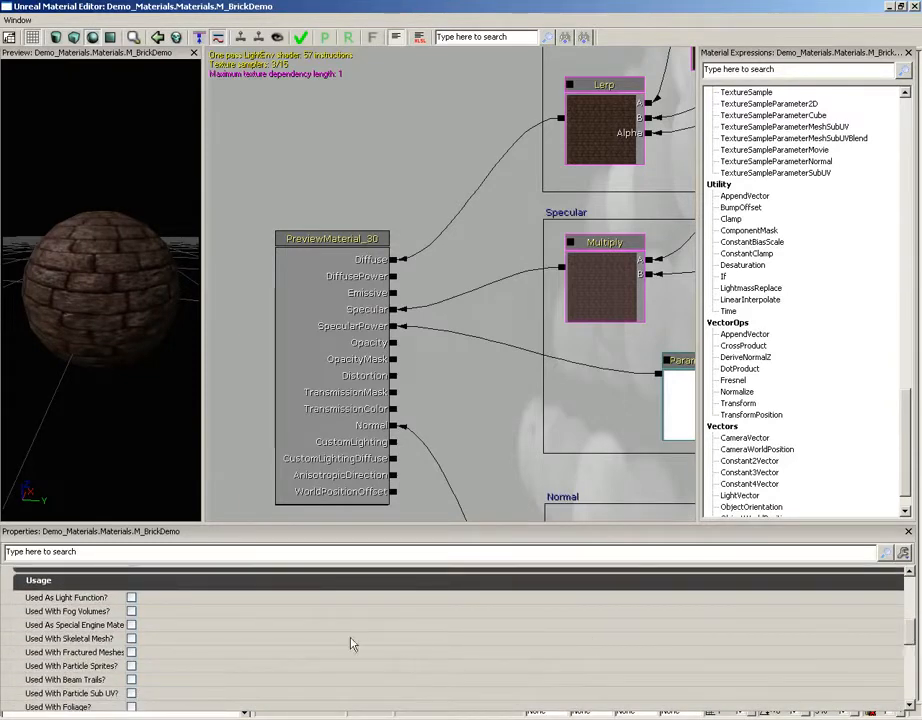
pyautogui.moveTo(103, 625)
pyautogui.moveTo(911, 621); pyautogui.dragTo(912, 640)
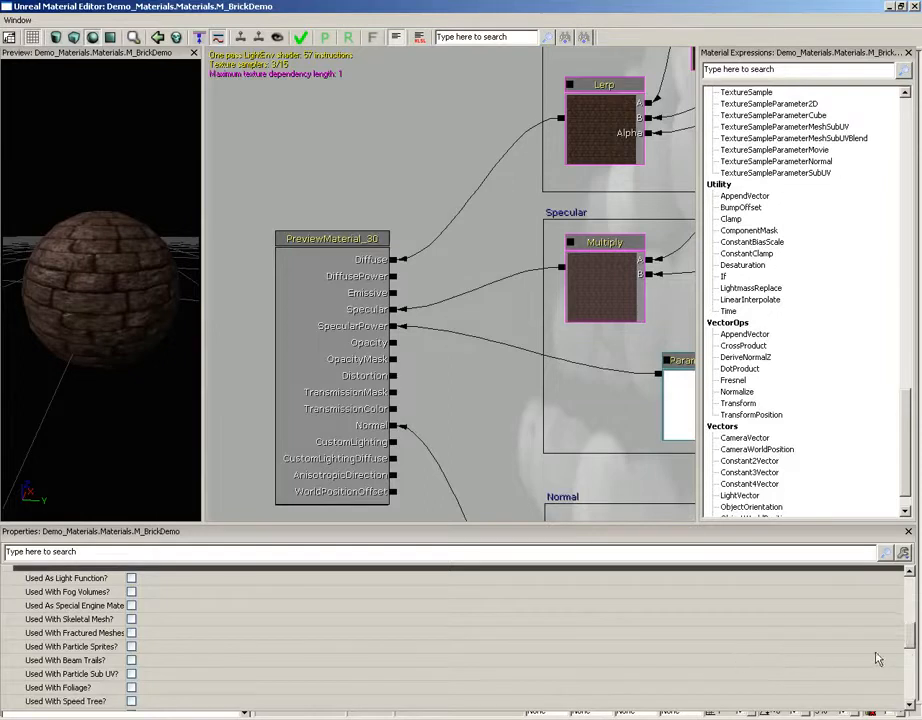
pyautogui.moveTo(911, 638); pyautogui.dragTo(913, 672)
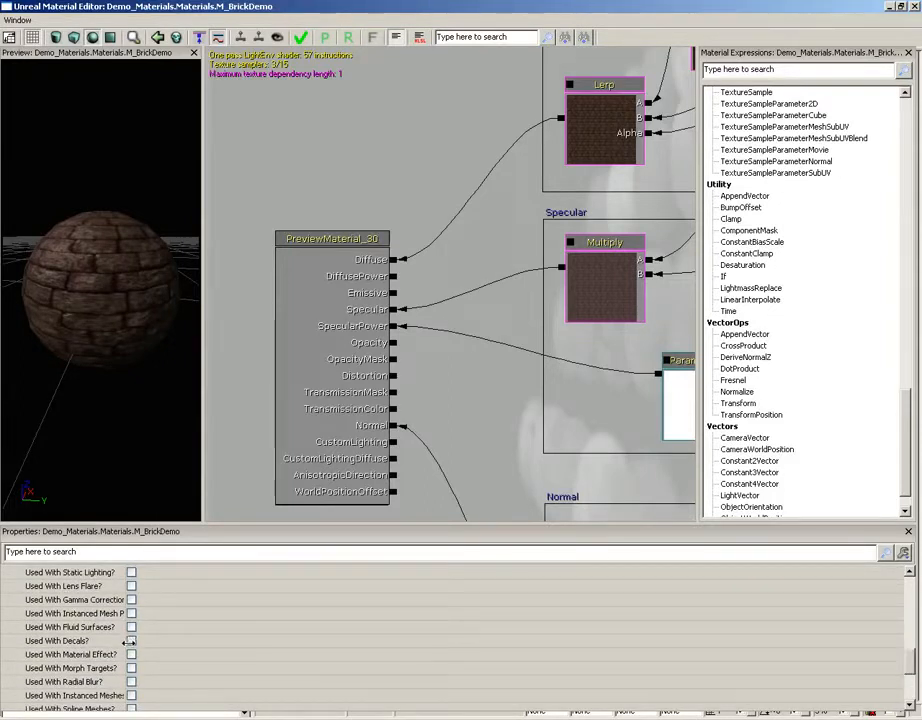
pyautogui.moveTo(911, 656); pyautogui.dragTo(910, 580)
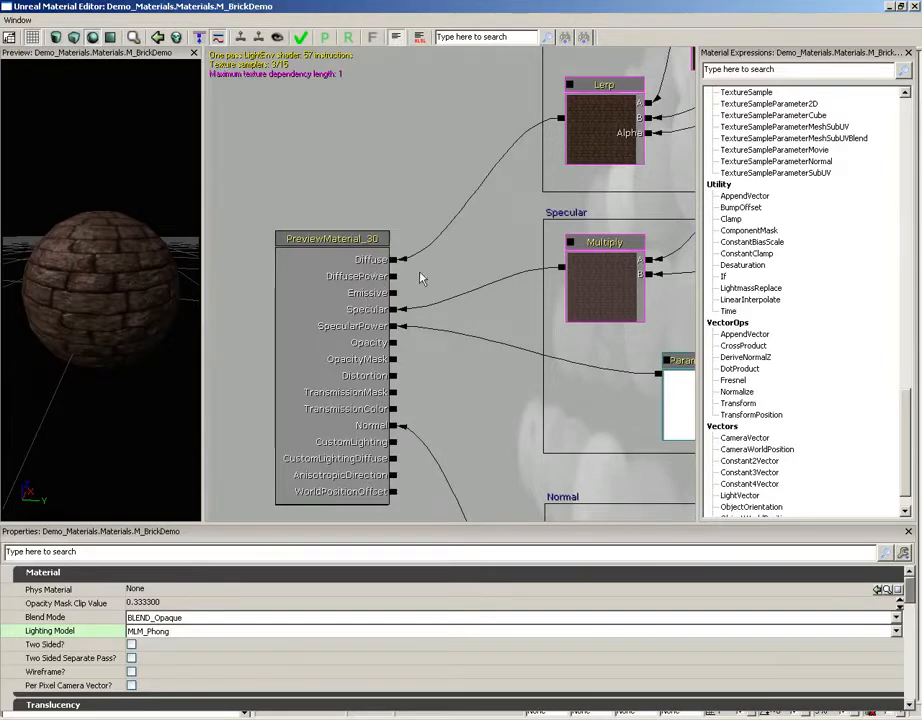
# Step: Add a Constant expression with R set to 1, connect it to DiffusePower, and check the preview sphere
pyautogui.moveTo(420, 276); pyautogui.dragTo(403, 165)
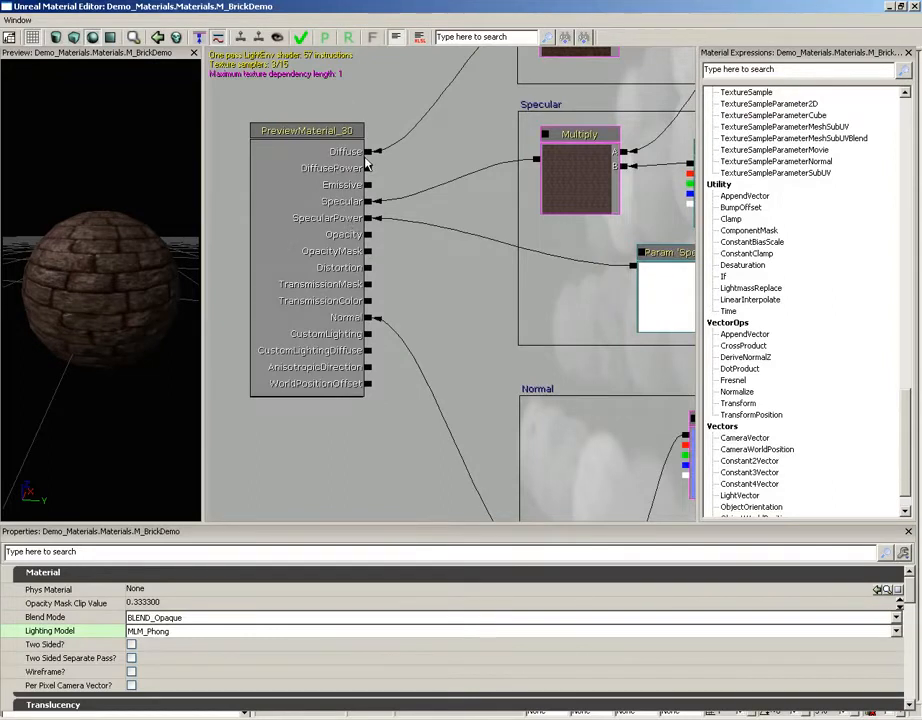
pyautogui.moveTo(138, 311); pyautogui.dragTo(202, 270)
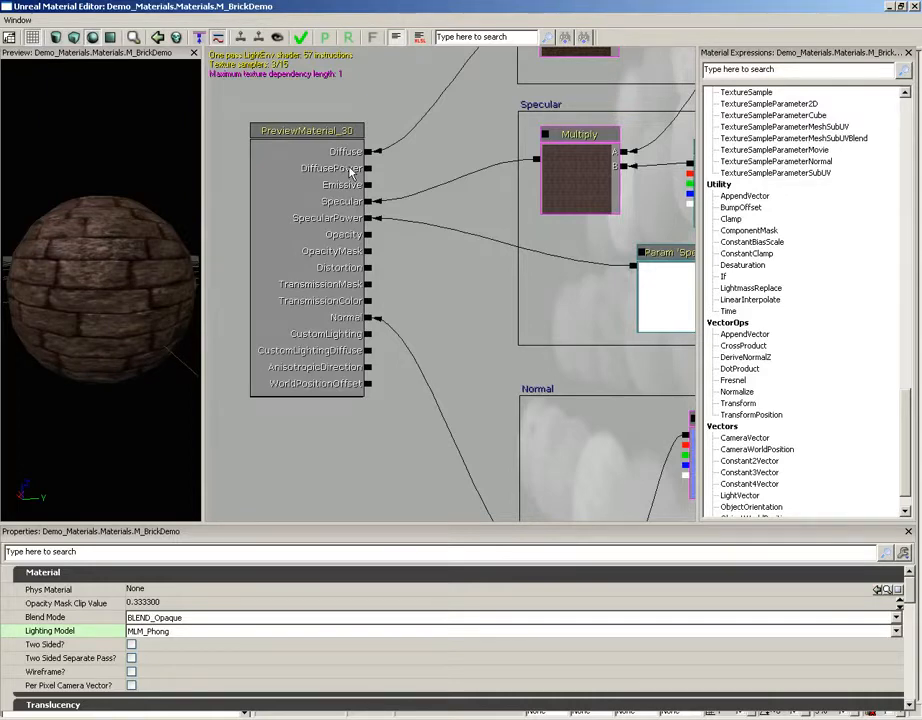
pyautogui.click(435, 155)
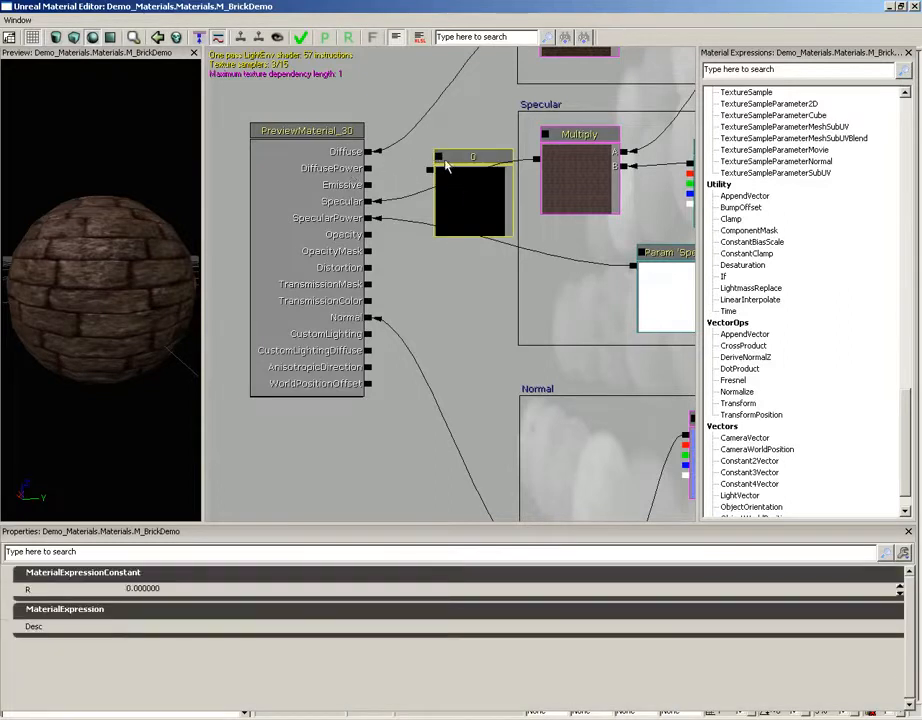
pyautogui.click(150, 588)
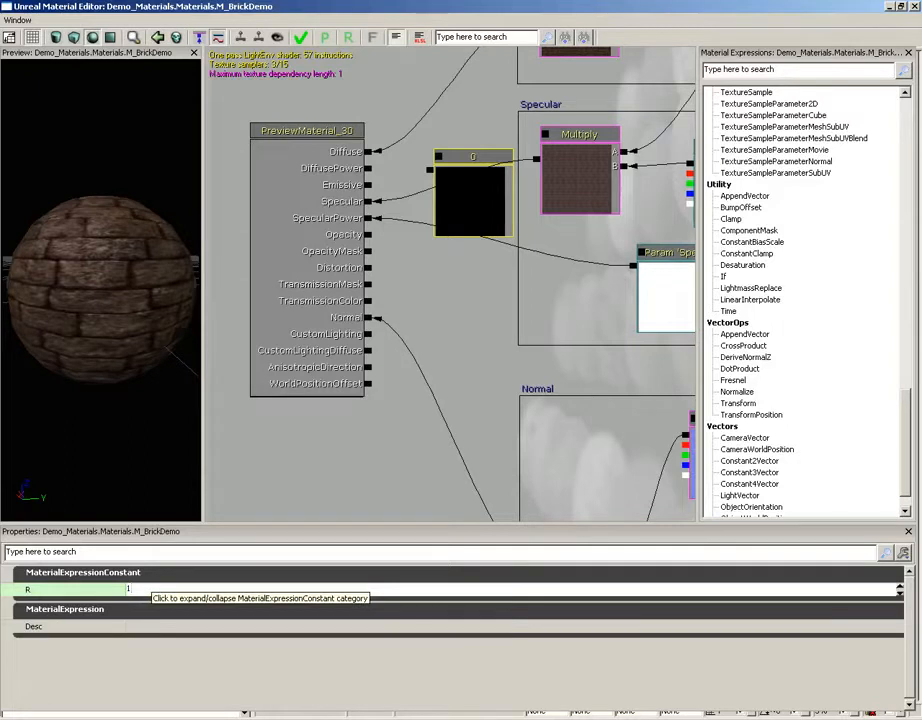
pyautogui.write('1')
pyautogui.press('Return')
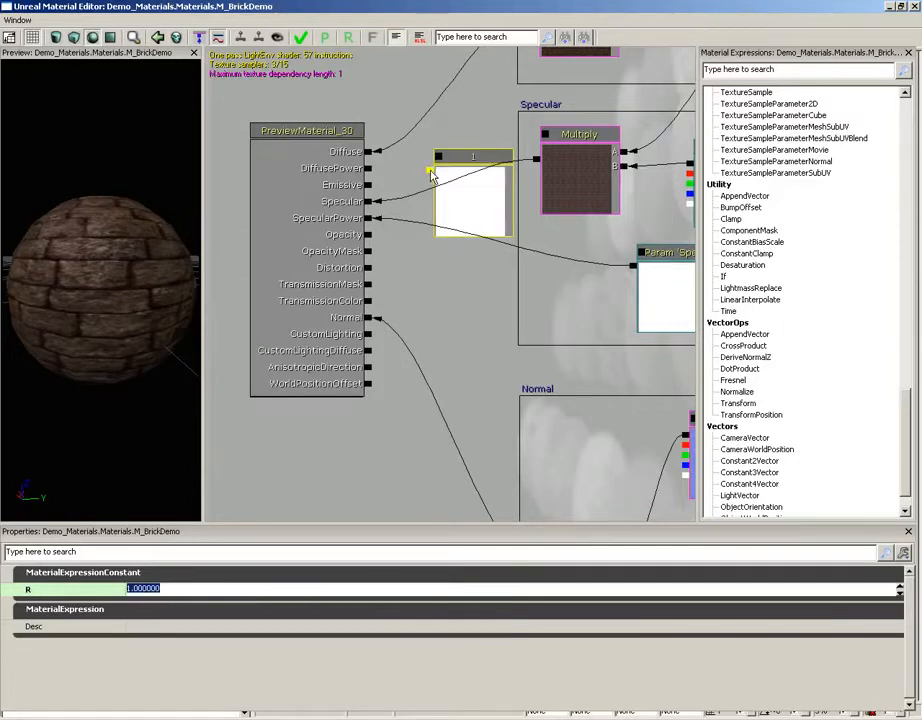
pyautogui.moveTo(431, 168); pyautogui.dragTo(370, 170)
pyautogui.moveTo(185, 300); pyautogui.dragTo(204, 250)
# Step: Set the Constant's R value to 10 and examine the brick preview sphere from different angles
pyautogui.click(477, 215)
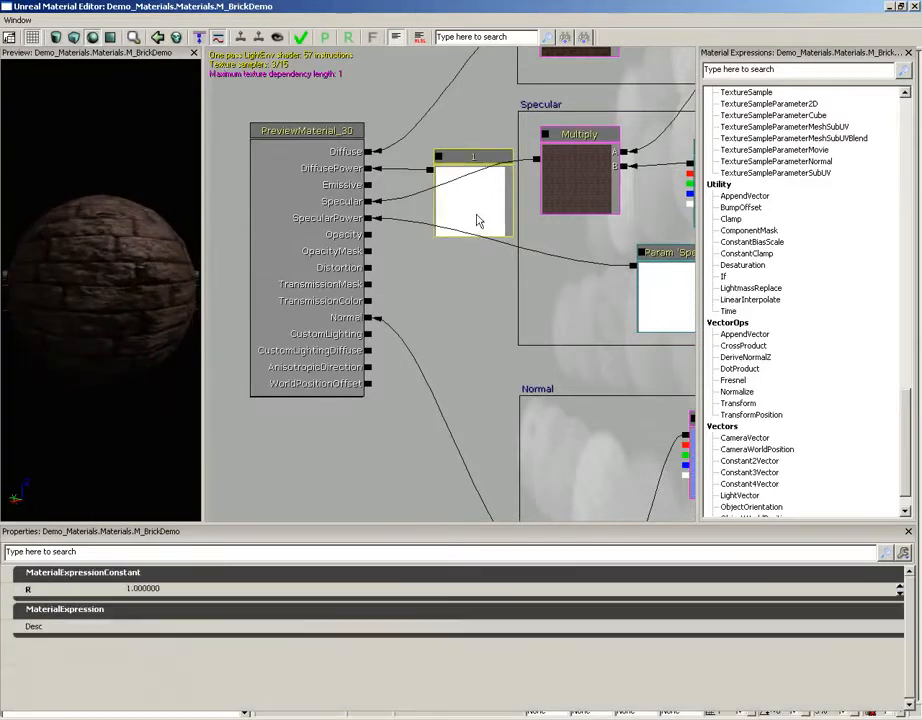
pyautogui.click(145, 590)
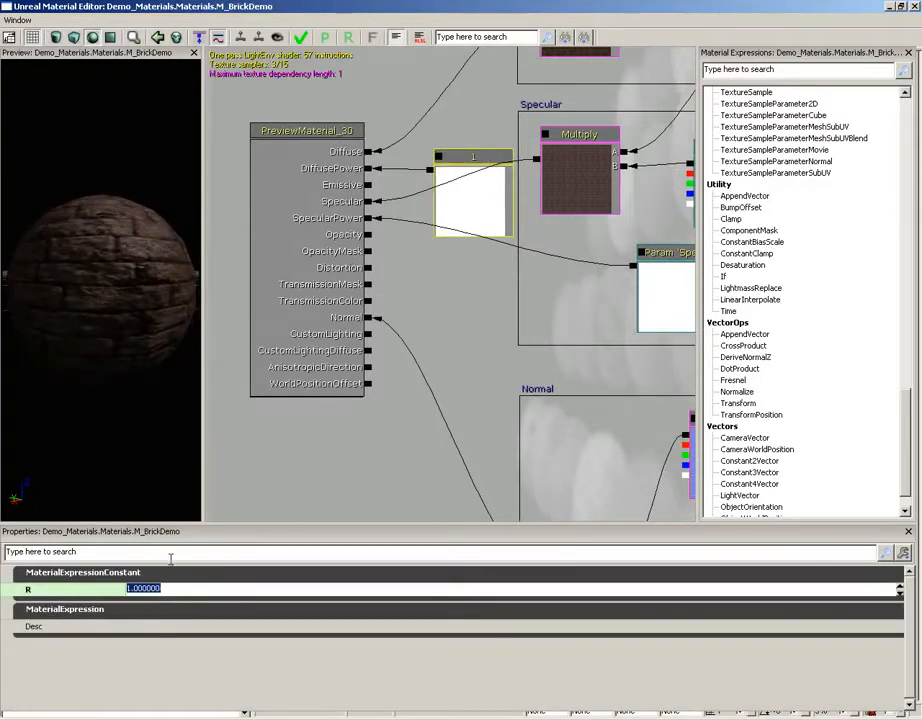
pyautogui.write('10')
pyautogui.press('Return')
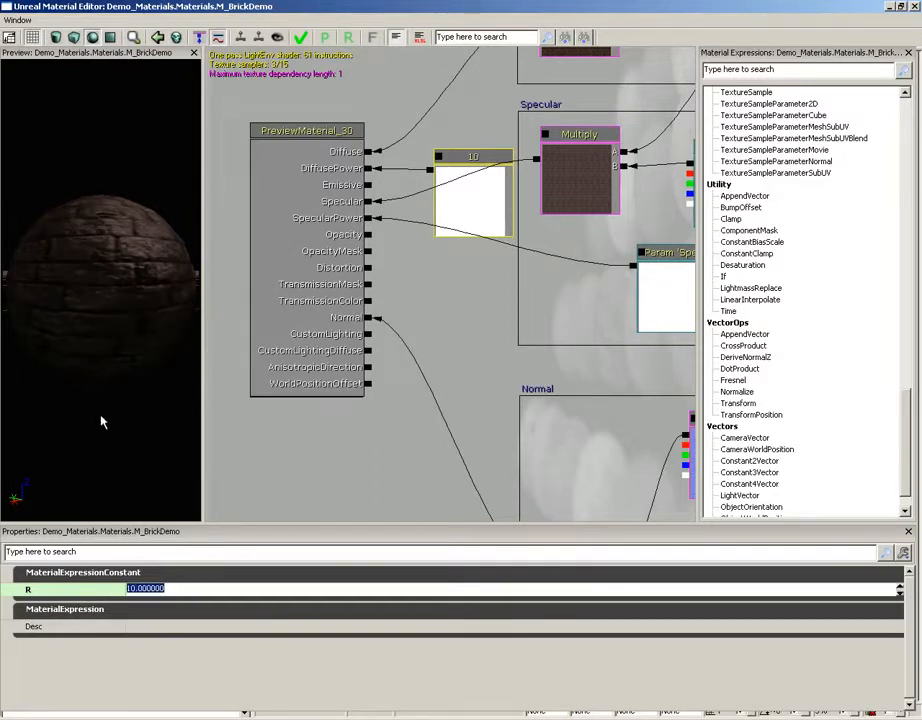
pyautogui.moveTo(101, 422); pyautogui.dragTo(110, 197)
pyautogui.moveTo(123, 266); pyautogui.dragTo(117, 261)
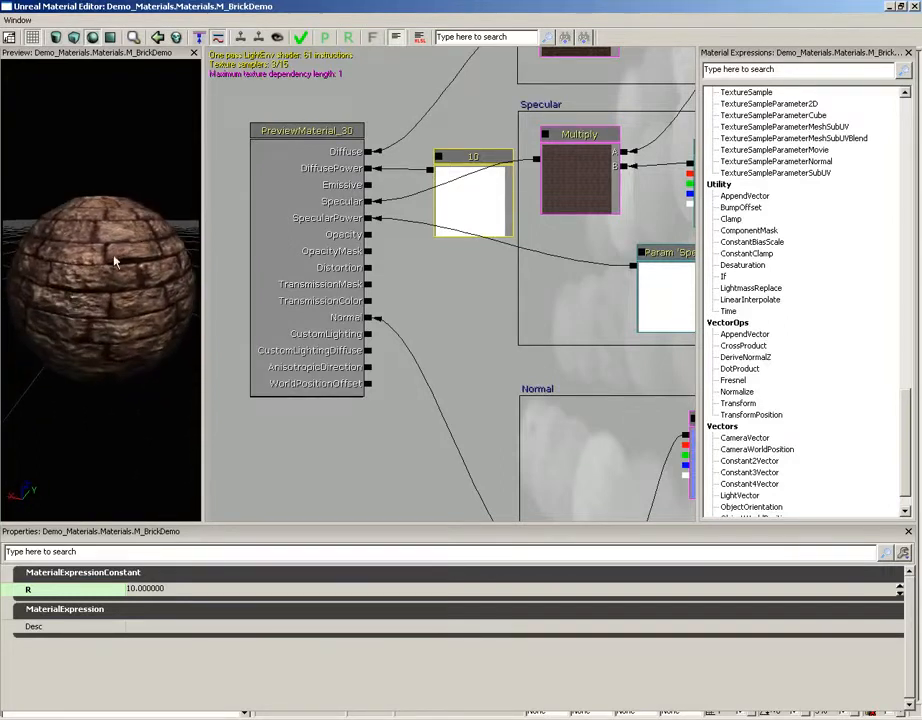
pyautogui.moveTo(138, 208); pyautogui.dragTo(112, 250)
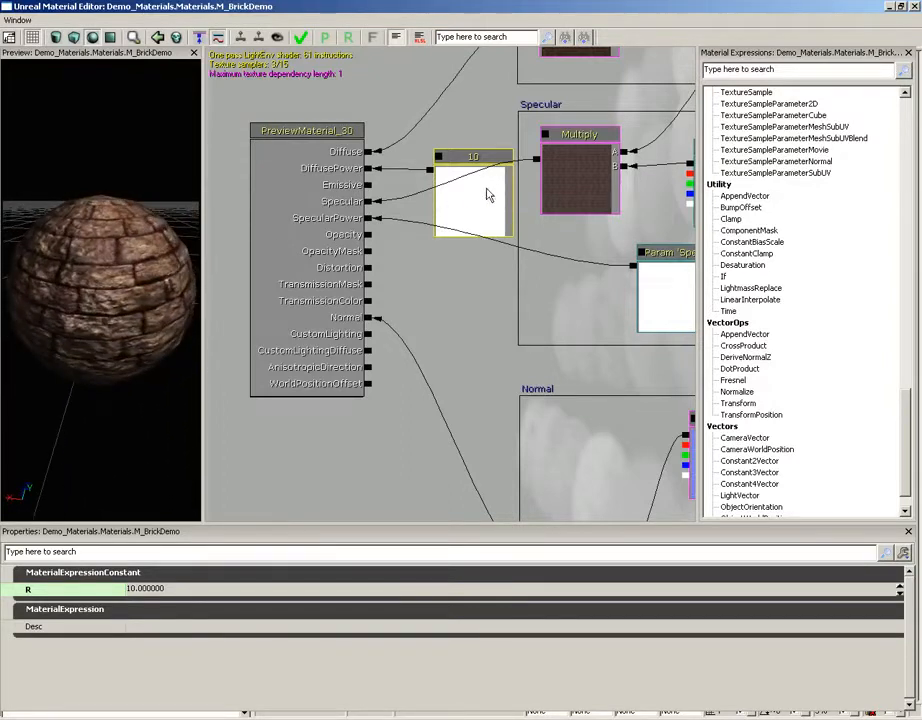
# Step: Set the R value of the Constant feeding DiffusePower to 1 and inspect the preview sphere
pyautogui.click(145, 588)
pyautogui.write('1')
pyautogui.press('Return')
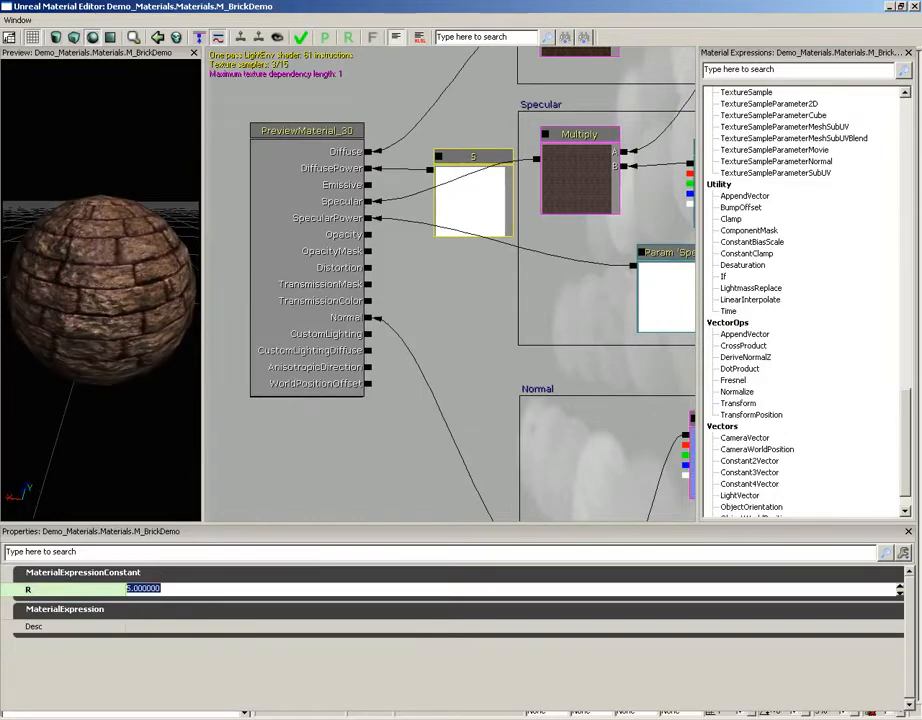
pyautogui.moveTo(119, 329); pyautogui.dragTo(138, 307)
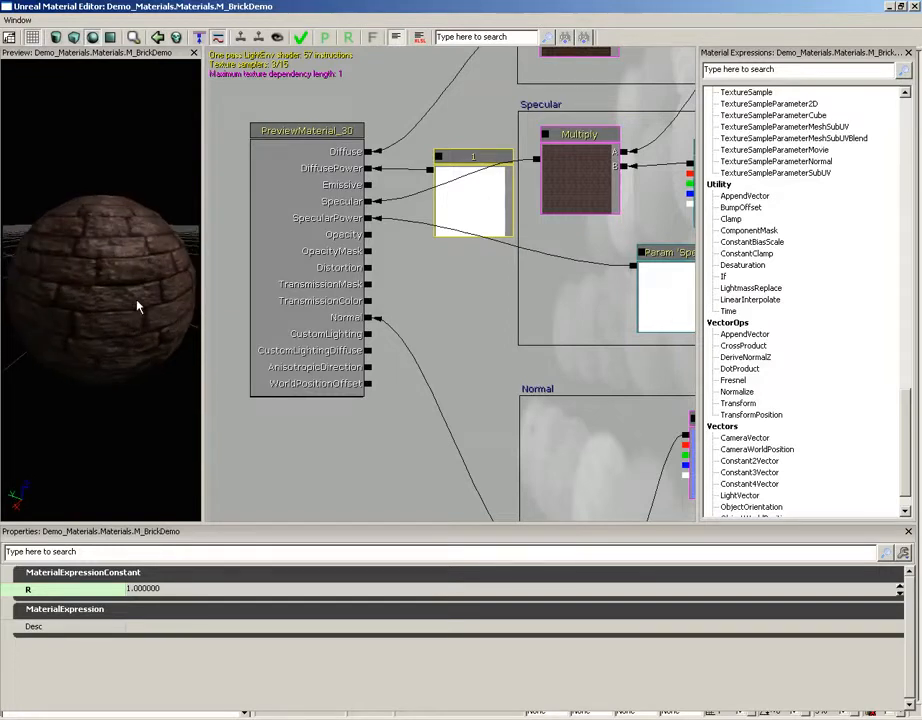
# Step: Disconnect the Constant expression from the material's DiffusePower input
pyautogui.click(487, 210)
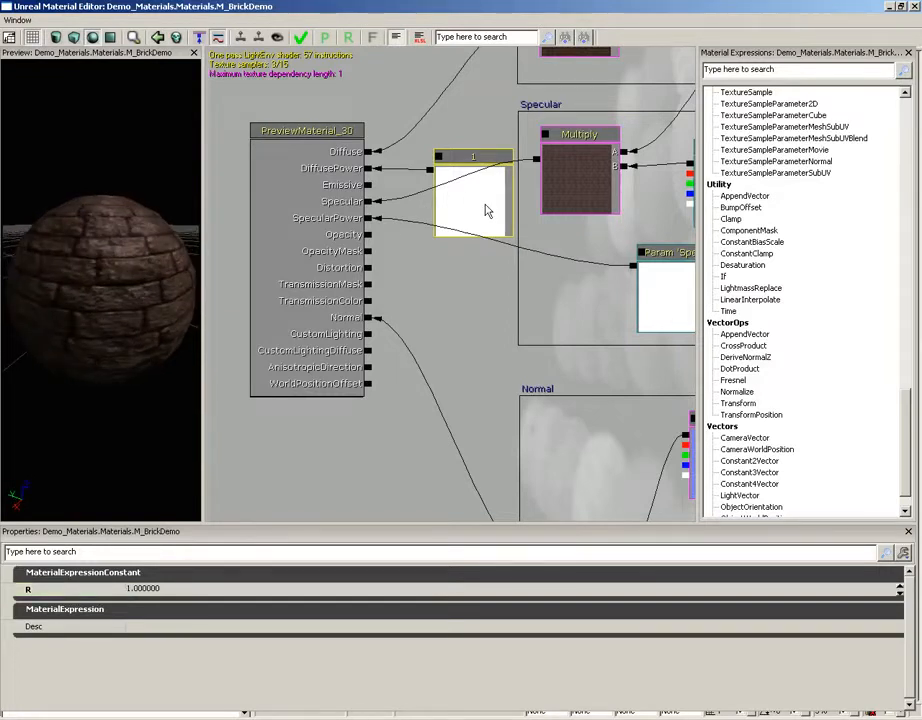
pyautogui.click(431, 176)
pyautogui.moveTo(431, 176); pyautogui.dragTo(370, 188)
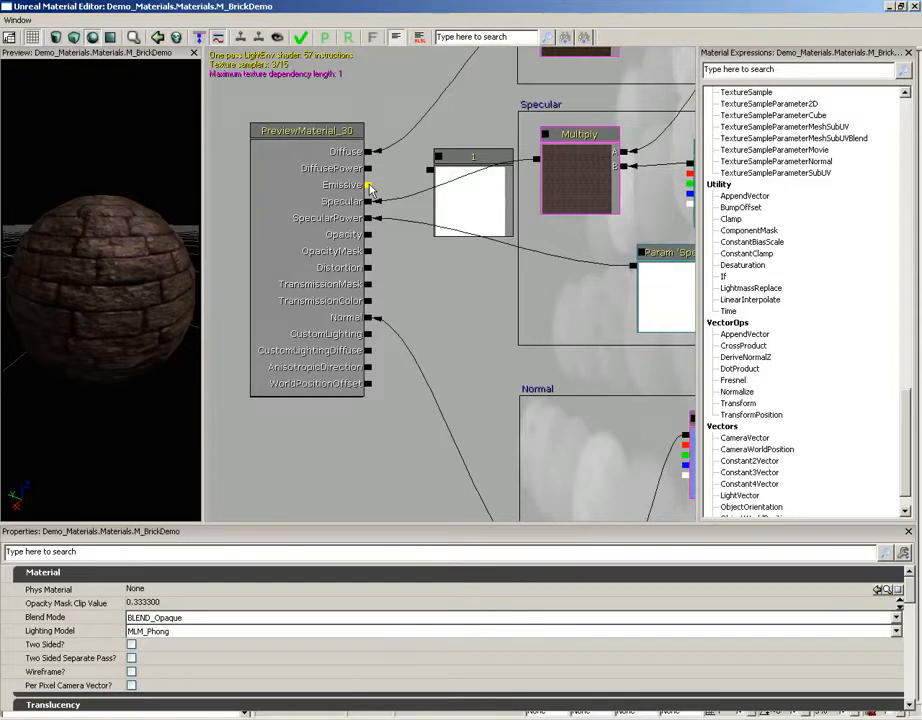
# Step: Set the SpecularColor parameter's default value to white and inspect the highlights on the preview sphere
pyautogui.keyDown('ctrl'); pyautogui.moveTo(370, 187); pyautogui.dragTo(370, 207); pyautogui.keyUp('ctrl')
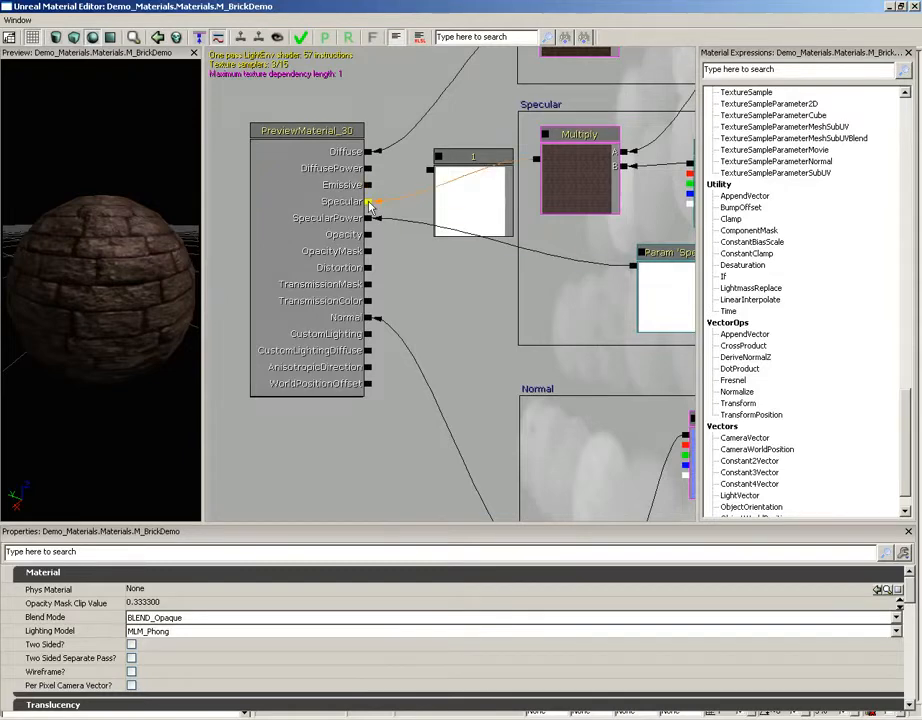
pyautogui.moveTo(443, 274); pyautogui.dragTo(290, 323)
pyautogui.click(346, 263)
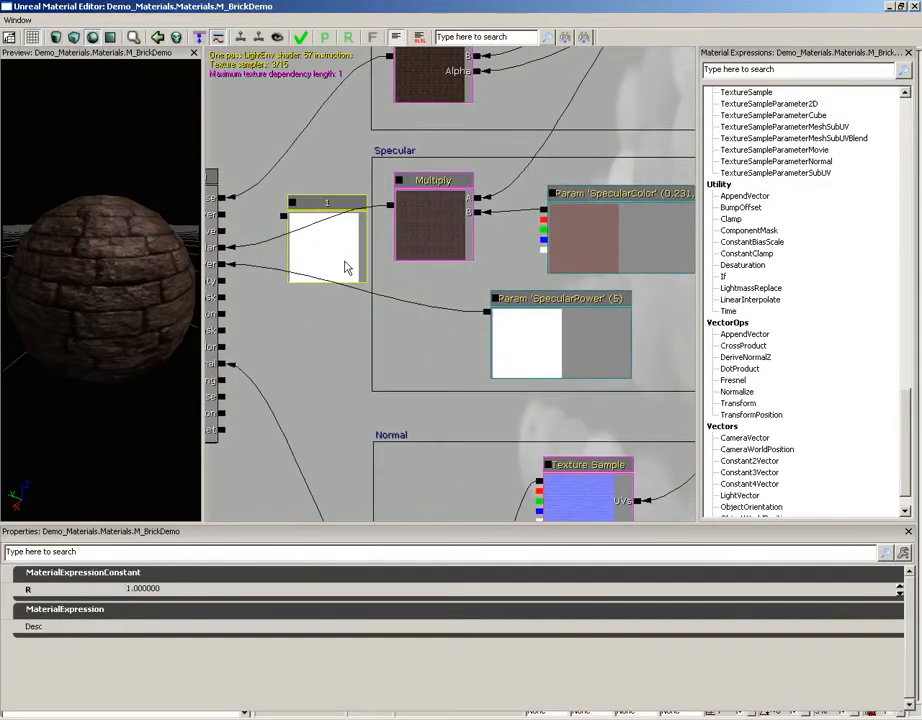
pyautogui.click(595, 265)
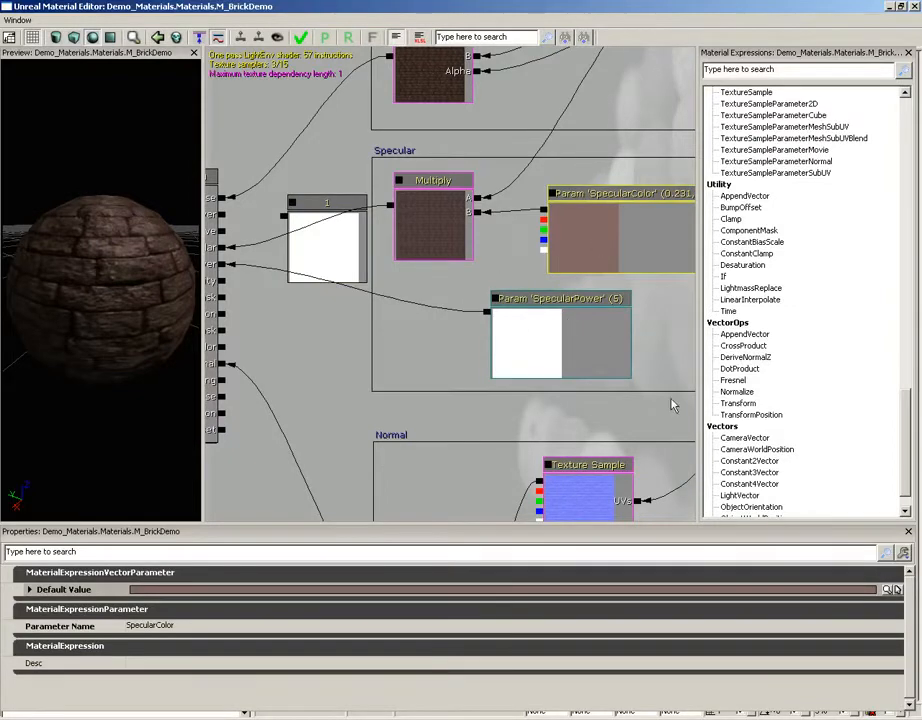
pyautogui.click(887, 589)
pyautogui.click(145, 148)
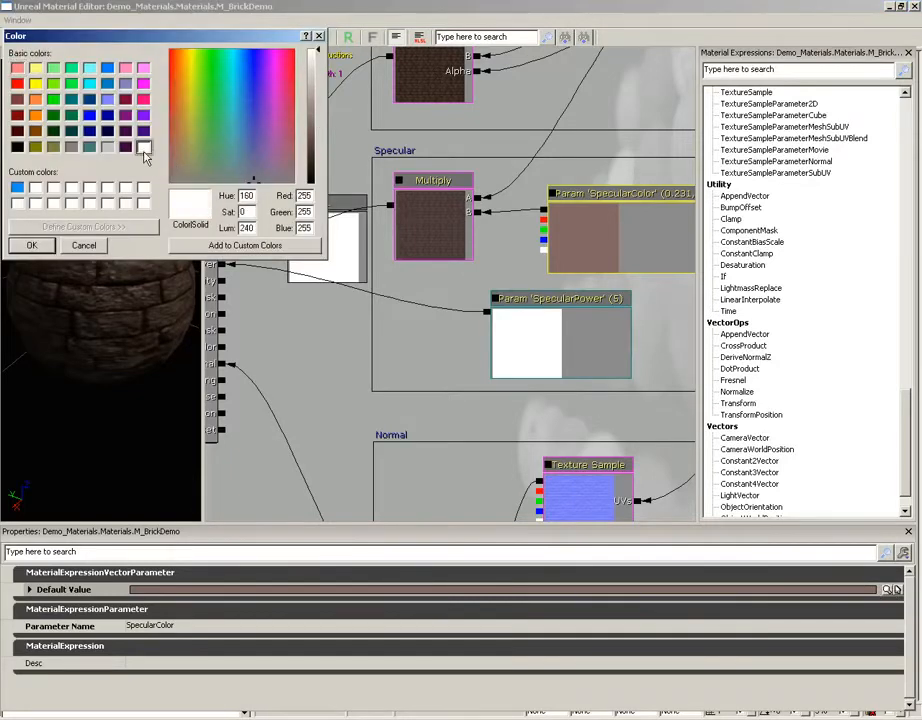
pyautogui.click(31, 245)
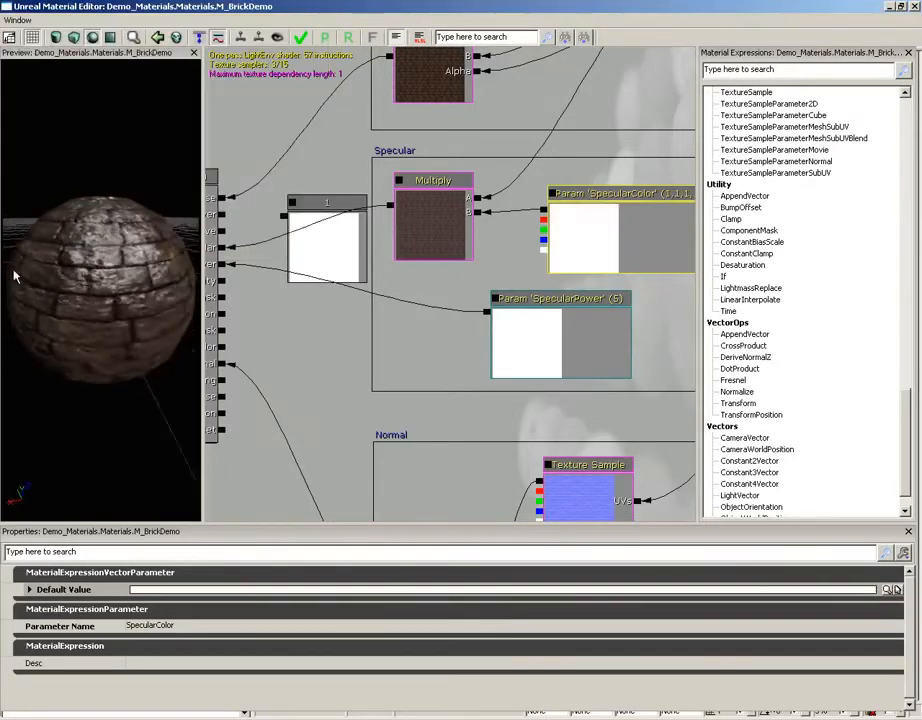
pyautogui.moveTo(15, 277); pyautogui.dragTo(78, 206)
# Step: Set the SpecularPower parameter's default value to 1 and inspect the highlight on the preview sphere
pyautogui.moveTo(319, 315); pyautogui.dragTo(358, 294)
pyautogui.click(630, 333)
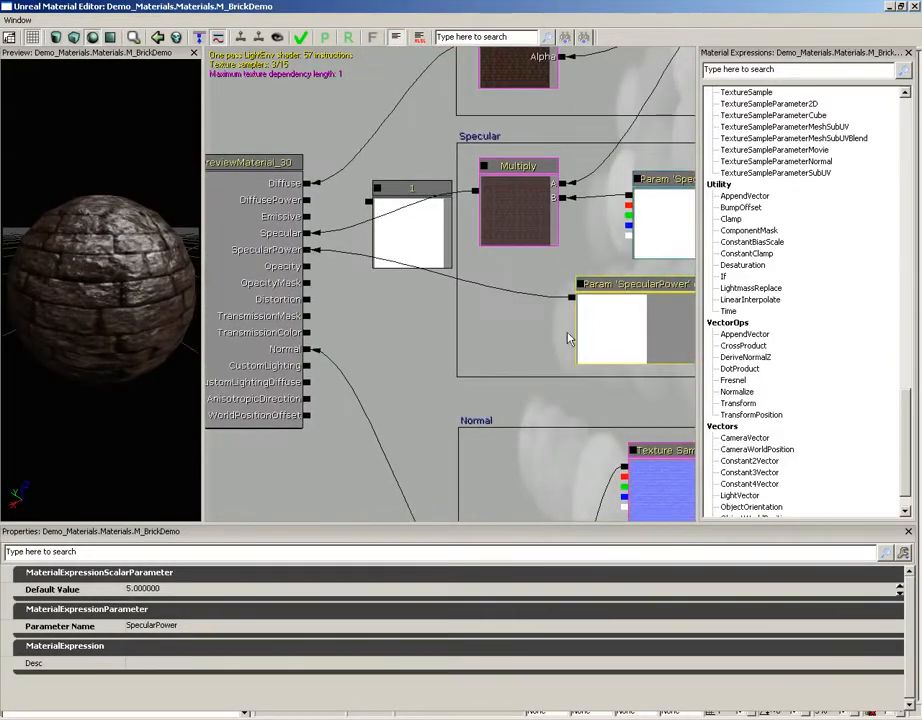
pyautogui.click(178, 589)
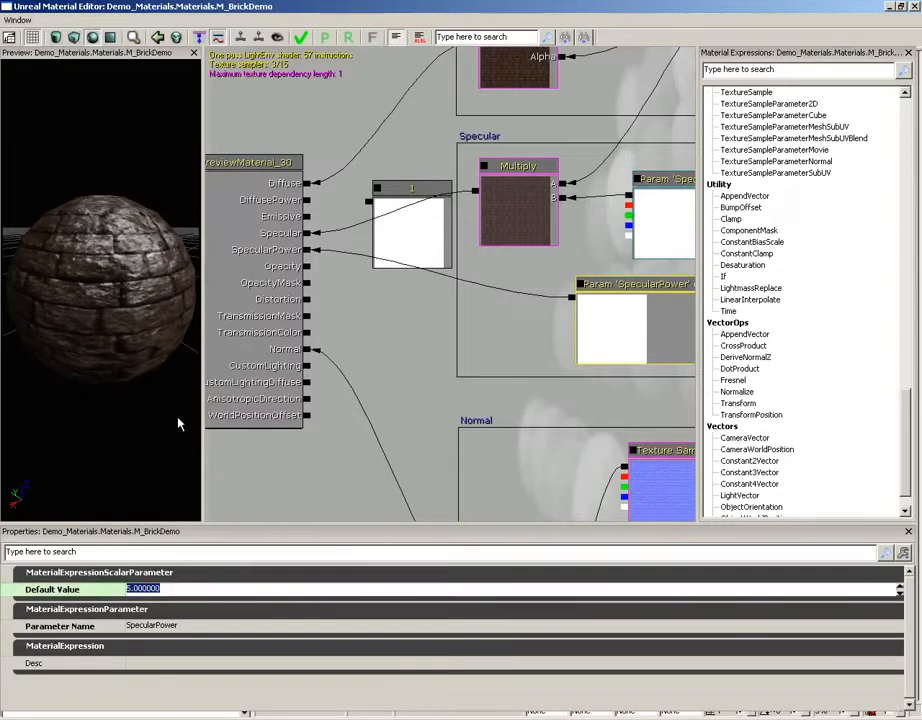
pyautogui.moveTo(178, 424); pyautogui.dragTo(158, 412)
pyautogui.click(178, 589)
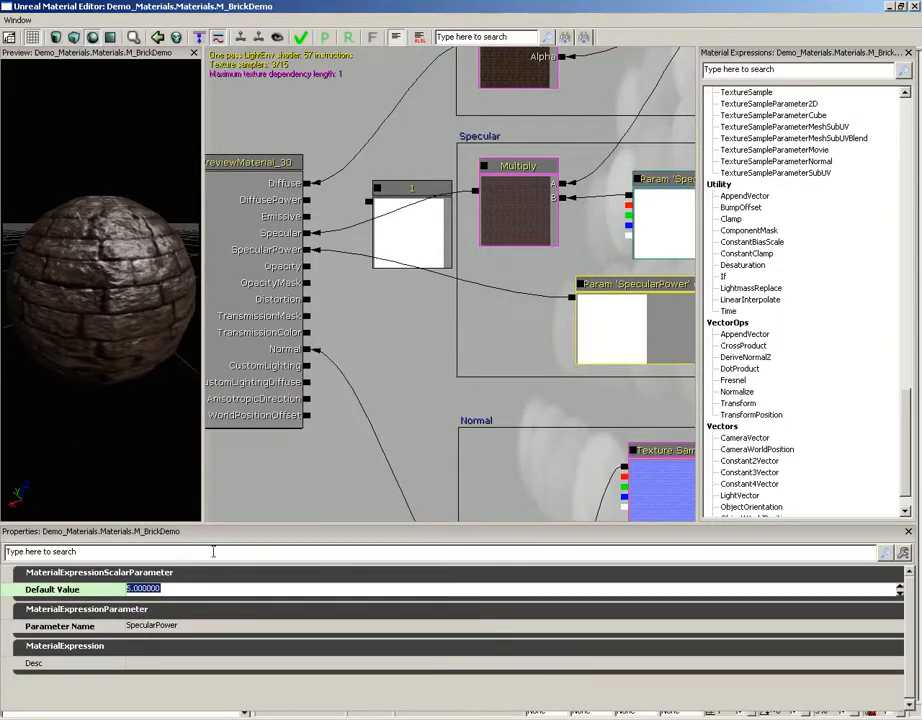
pyautogui.write('1')
pyautogui.press('Return')
pyautogui.moveTo(125, 225); pyautogui.dragTo(130, 270)
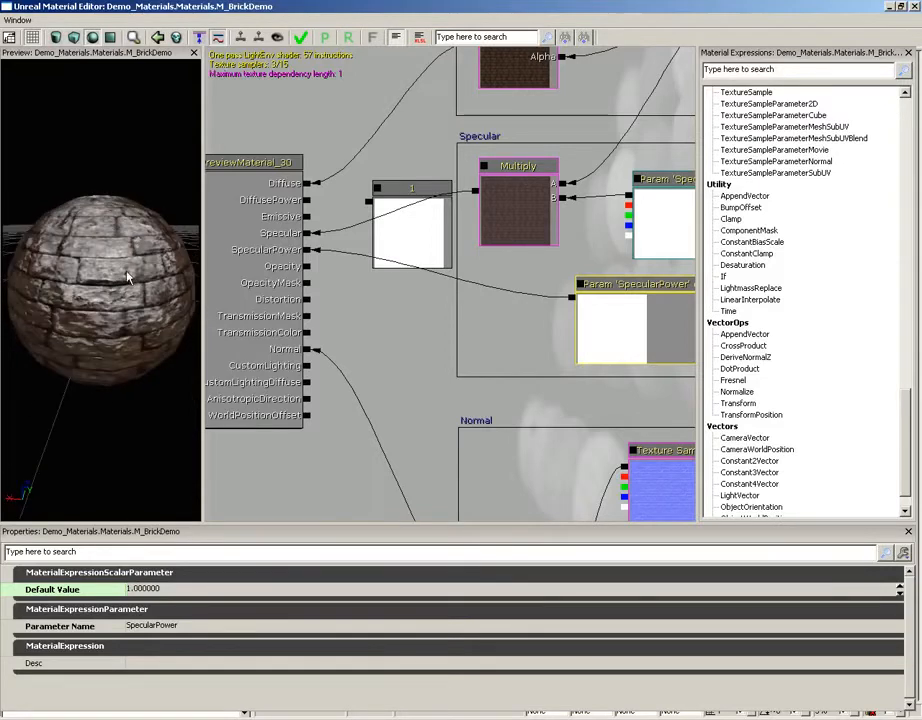
# Step: Raise the SpecularPower parameter's default value to 10 and check the brick preview from another angle
pyautogui.click(170, 589)
pyautogui.write('10')
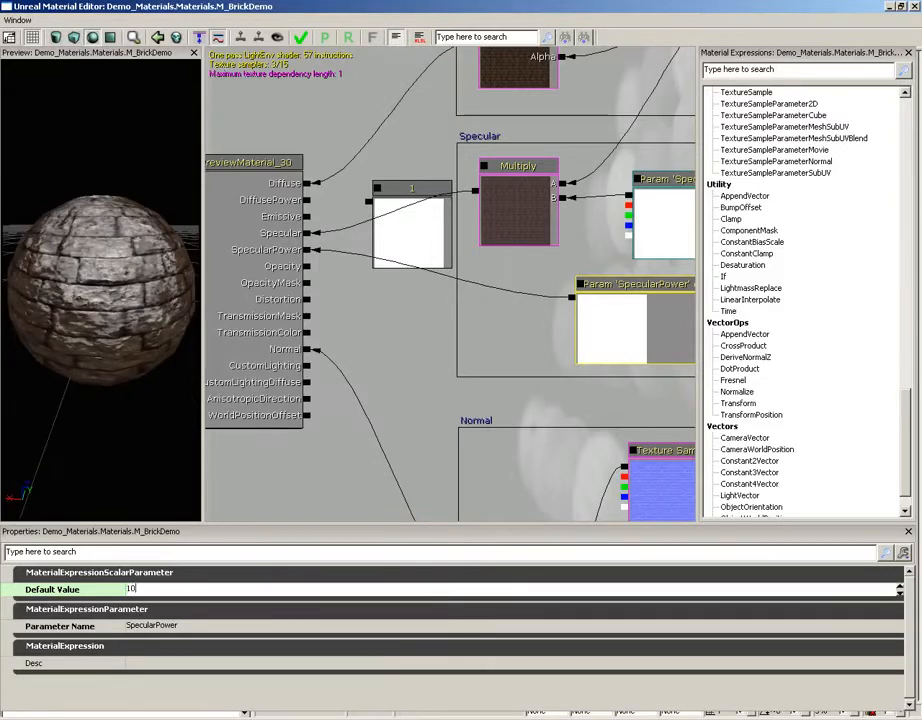
pyautogui.press('Return')
pyautogui.moveTo(162, 336); pyautogui.dragTo(99, 376)
# Step: Set the default value of the SpecularPower parameter to 20 and examine the preview sphere's highlight
pyautogui.click(146, 590)
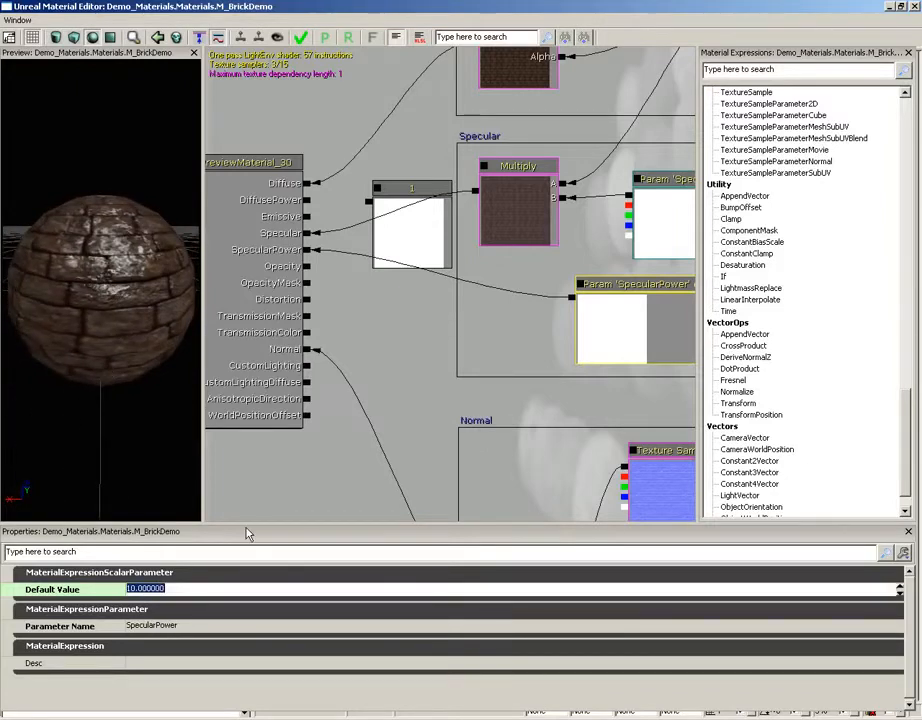
pyautogui.write('20')
pyautogui.press('Return')
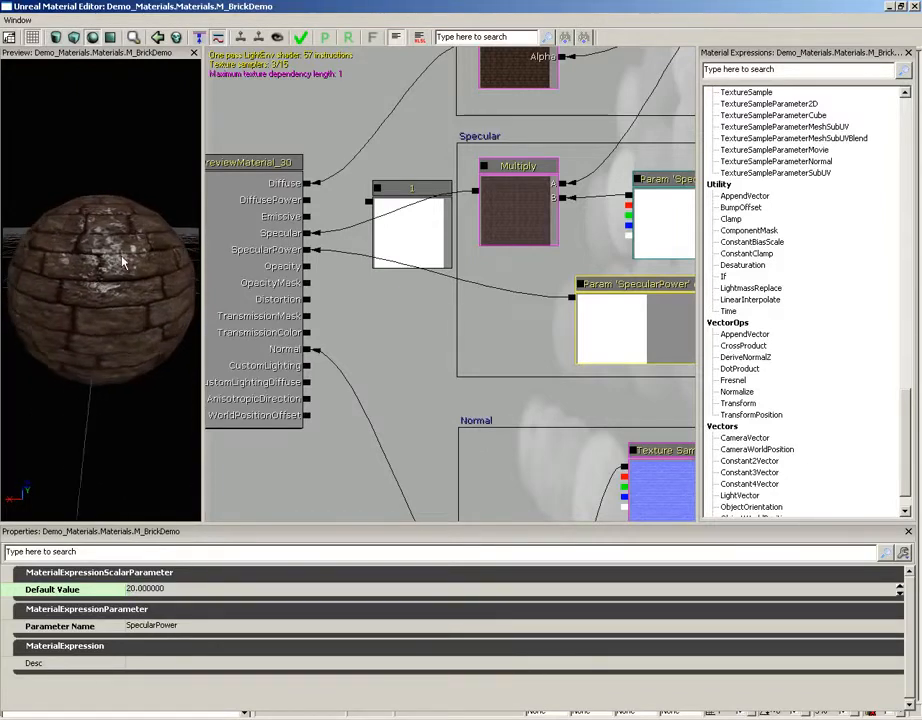
pyautogui.moveTo(18, 178); pyautogui.dragTo(170, 215)
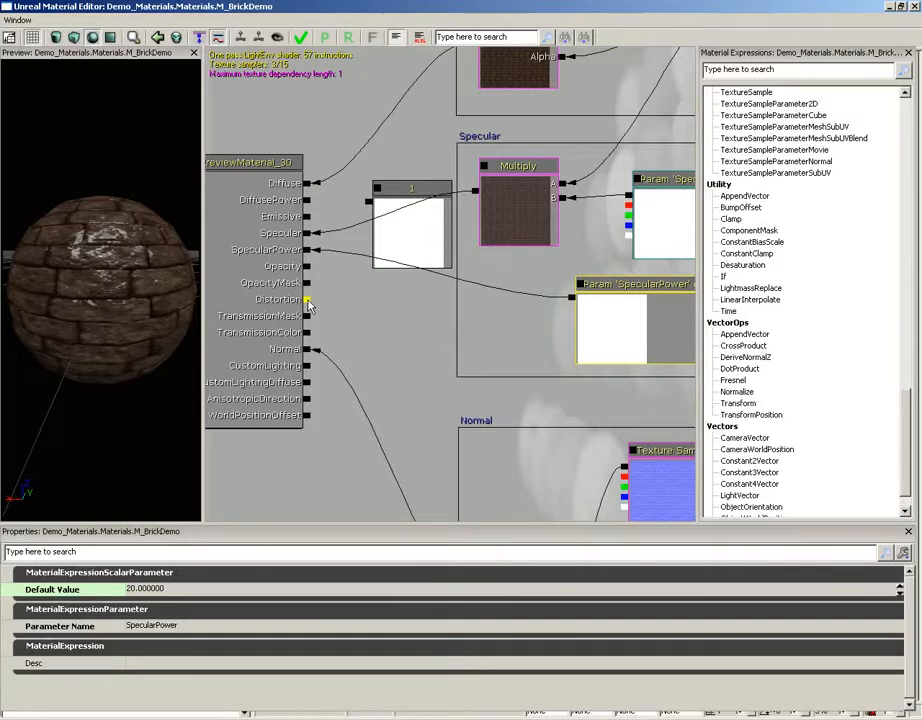
# Step: Set the material's Blend Mode to BLEND_Additive and its Lighting Model to MLM_Unlit
pyautogui.click(220, 215)
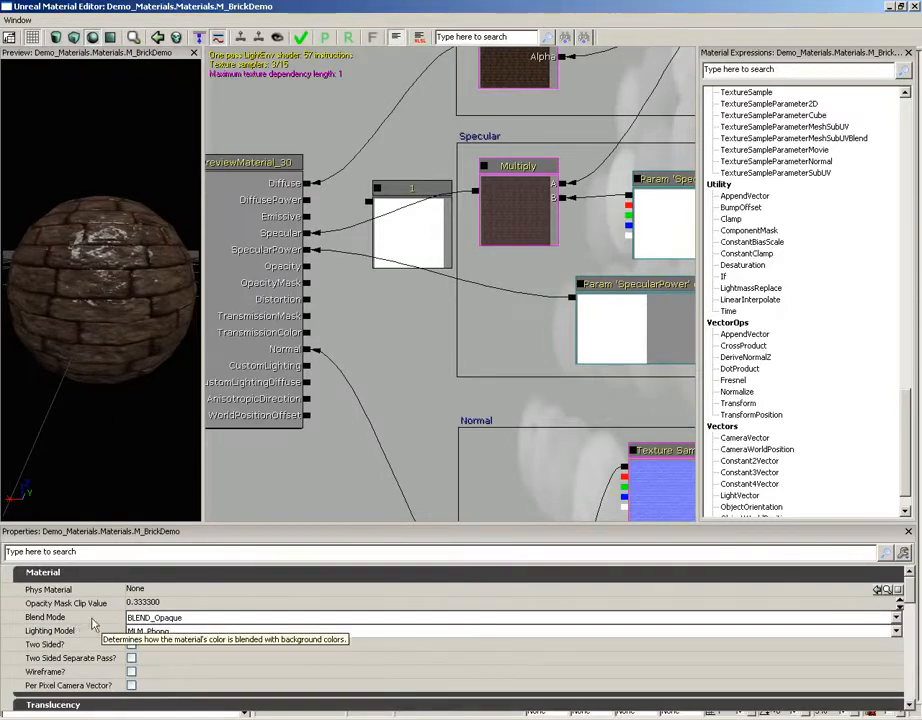
pyautogui.click(186, 619)
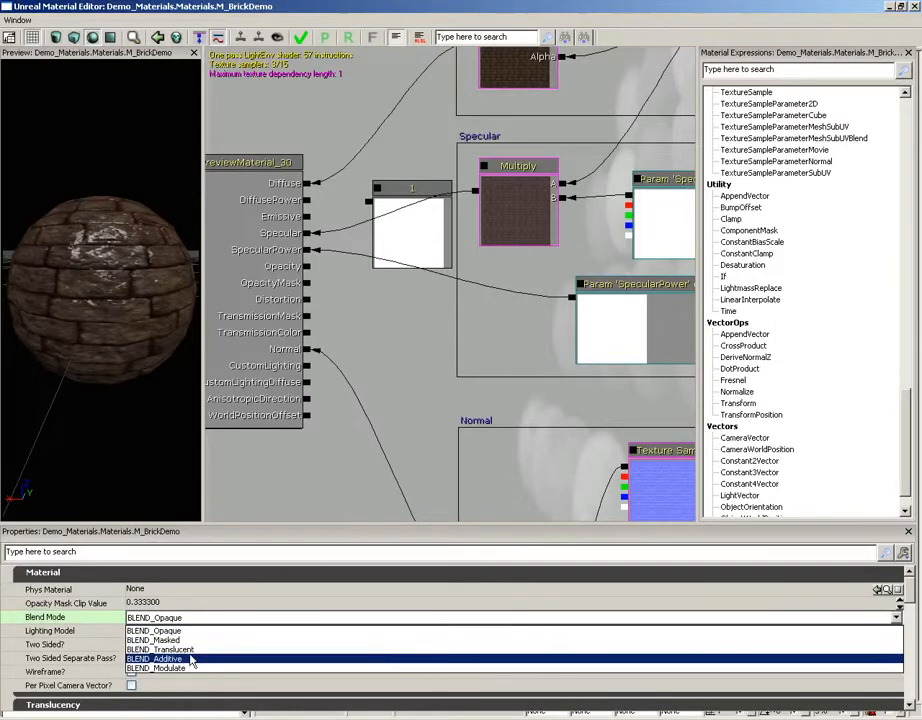
pyautogui.click(192, 660)
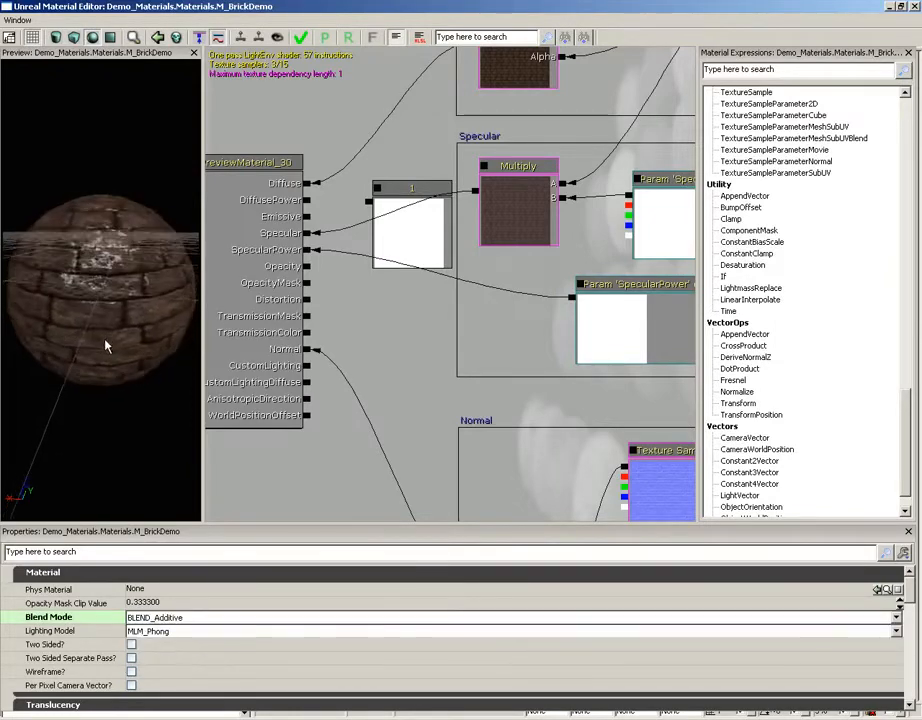
pyautogui.click(165, 631)
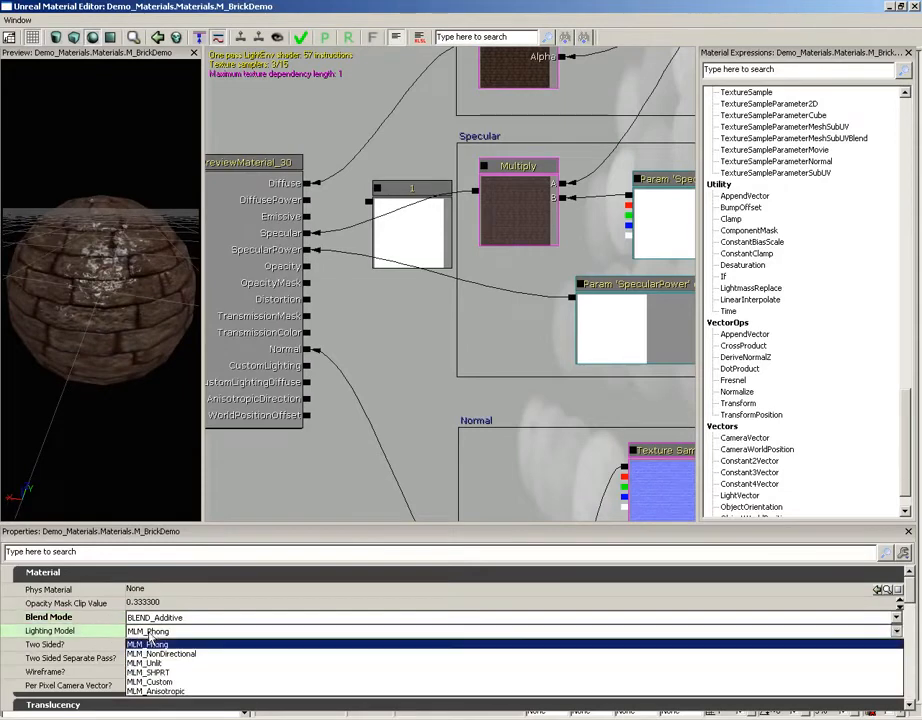
pyautogui.click(168, 662)
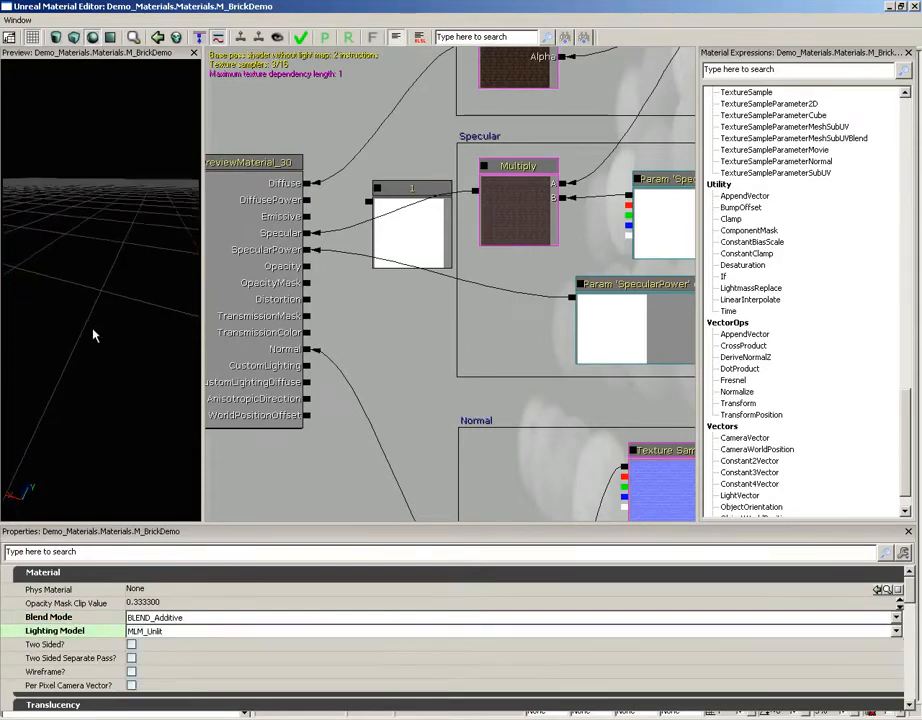
# Step: Connect the Add expression from the Normal group to the material's Distortion input and inspect the preview
pyautogui.moveTo(463, 421); pyautogui.dragTo(505, 342)
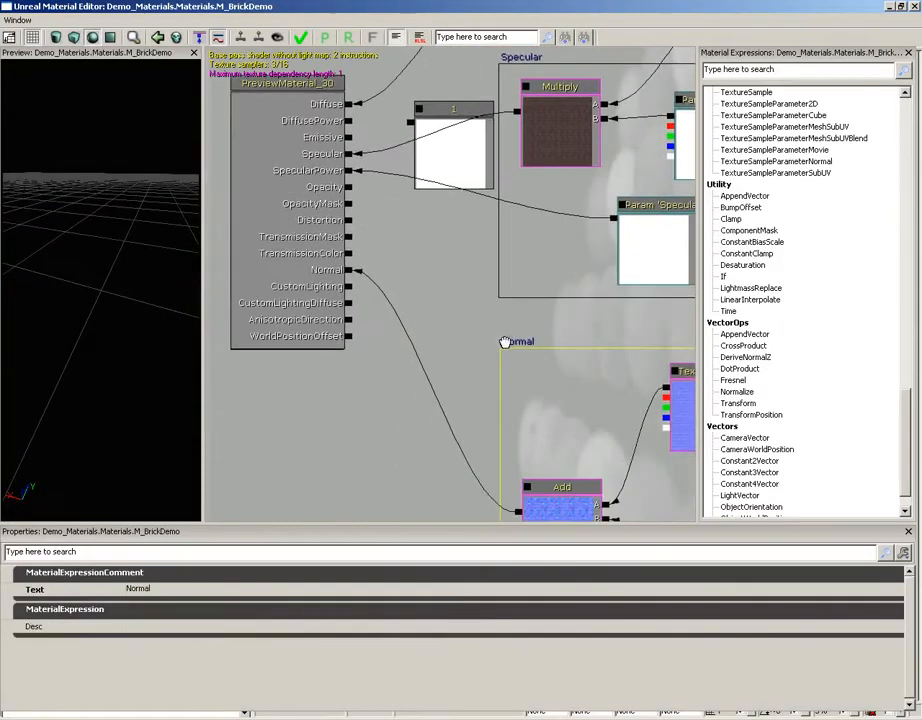
pyautogui.moveTo(471, 464); pyautogui.dragTo(471, 456)
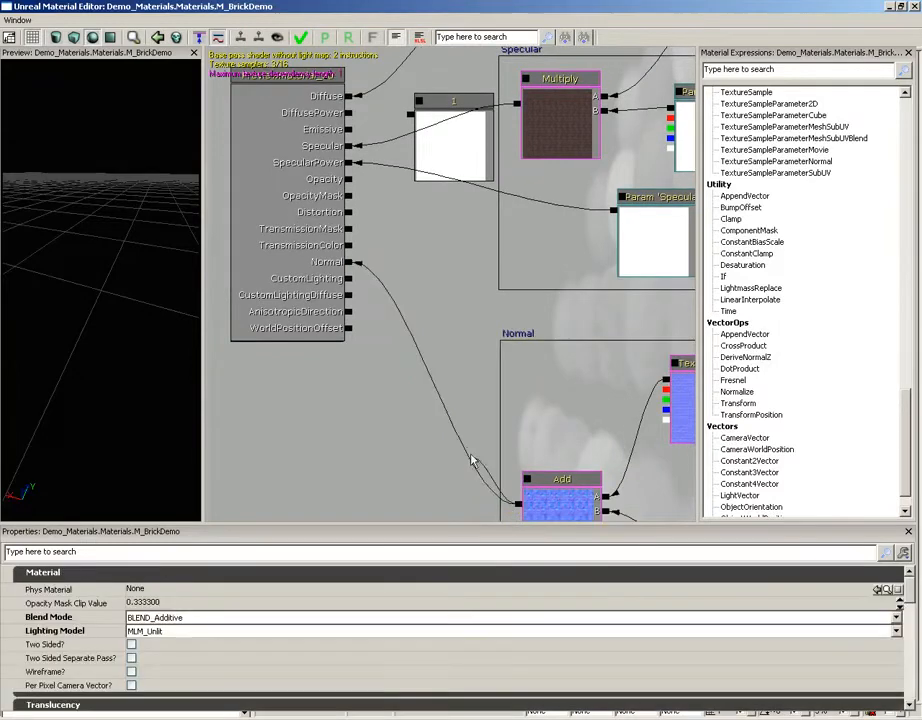
pyautogui.moveTo(518, 503); pyautogui.dragTo(351, 213)
pyautogui.moveTo(117, 220)
pyautogui.mouseDown()
pyautogui.moveTo(134, 233)
pyautogui.moveTo(128, 226)
pyautogui.mouseUp()
pyautogui.moveTo(82, 288); pyautogui.dragTo(140, 268)
pyautogui.moveTo(125, 259)
pyautogui.mouseDown()
pyautogui.moveTo(74, 181)
pyautogui.moveTo(23, 144)
pyautogui.moveTo(12, 107)
pyautogui.moveTo(20, 162)
pyautogui.moveTo(33, 152)
pyautogui.moveTo(130, 265)
pyautogui.mouseUp()
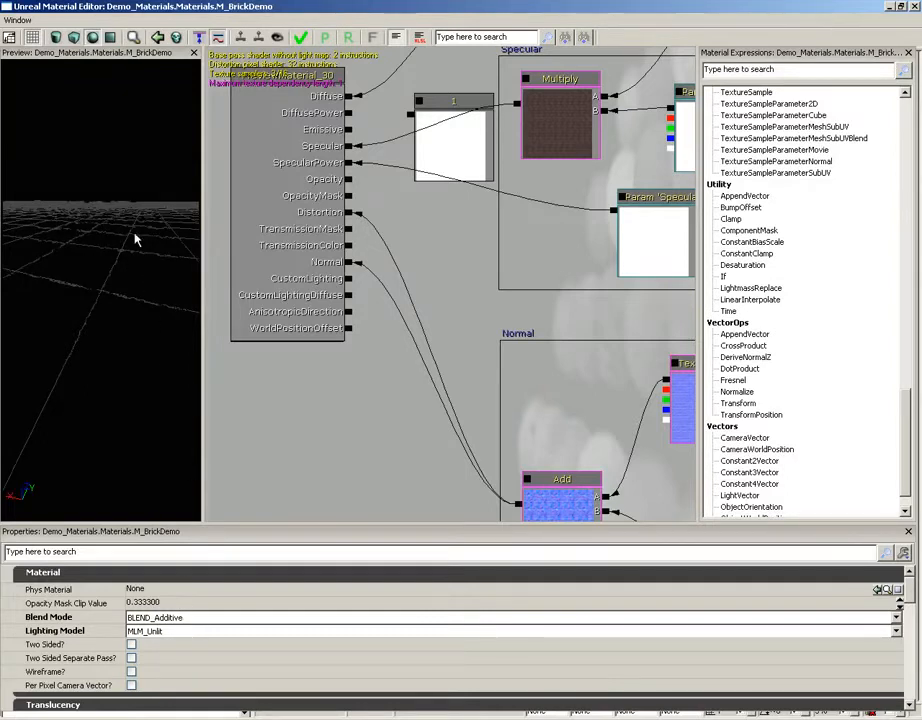
# Step: Restore the material's Blend Mode to BLEND_Opaque and its Lighting Model to MLM_Phong
pyautogui.click(175, 618)
pyautogui.click(160, 631)
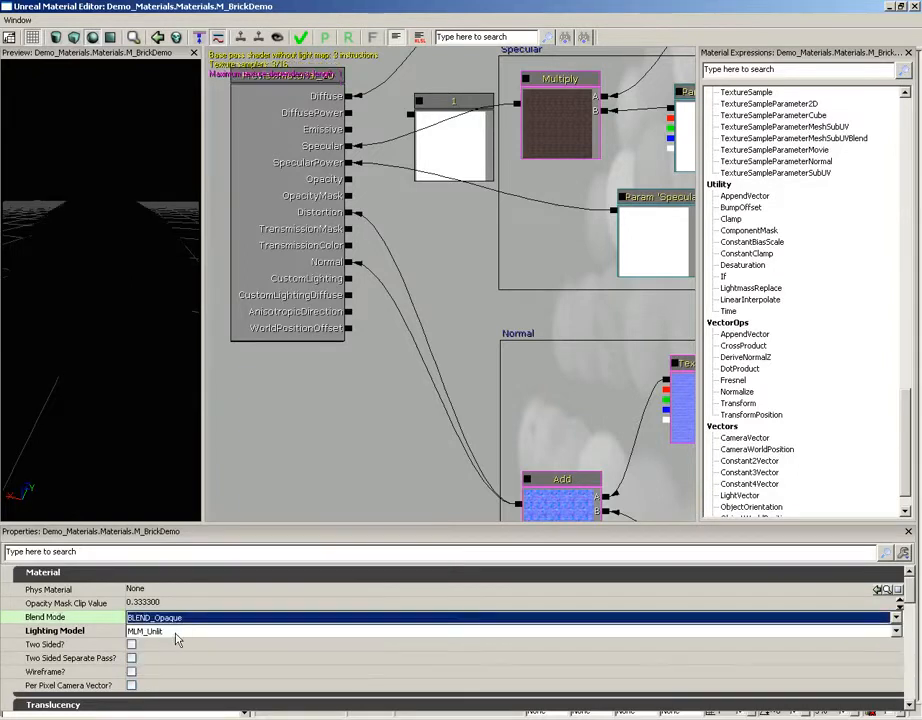
pyautogui.click(170, 631)
pyautogui.click(172, 645)
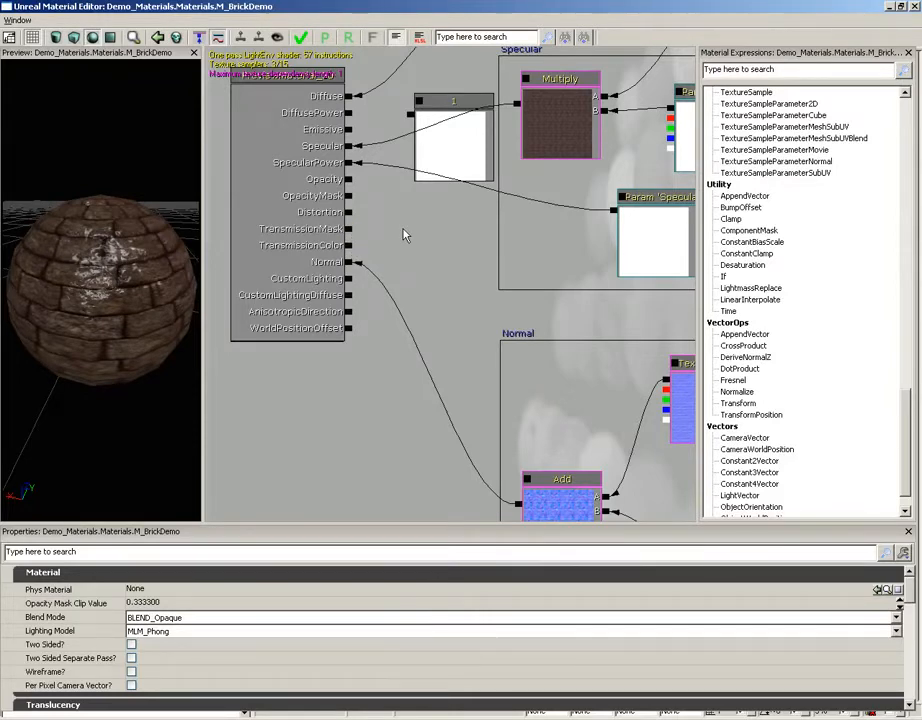
# Step: Add a VectorParameter beside the material's inputs and set its default value to red (240, 19, 19)
pyautogui.scroll(-1, 907, 431)
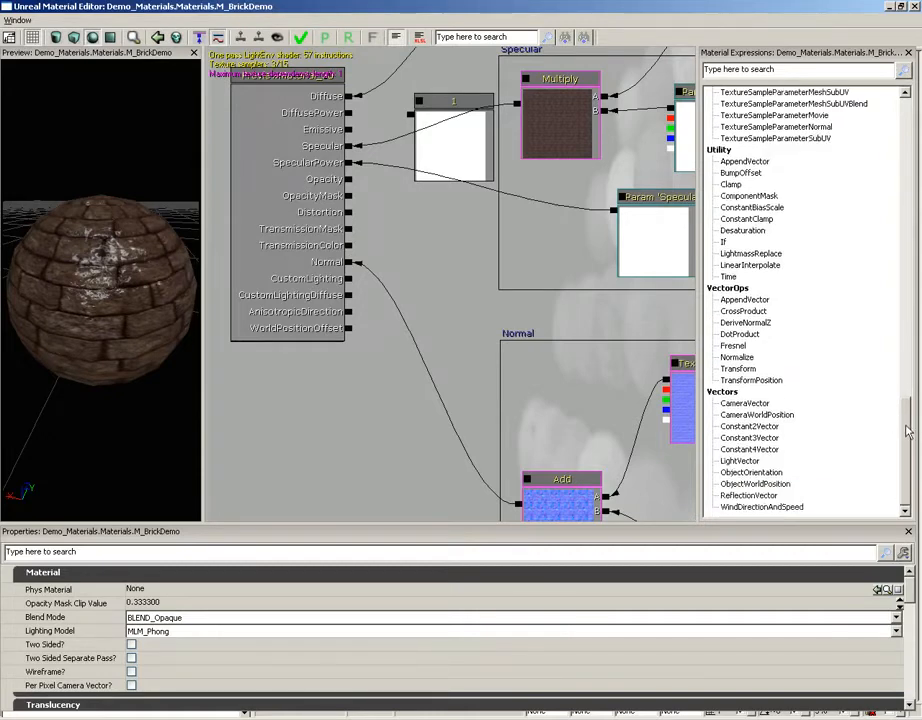
pyautogui.moveTo(907, 431); pyautogui.dragTo(907, 298)
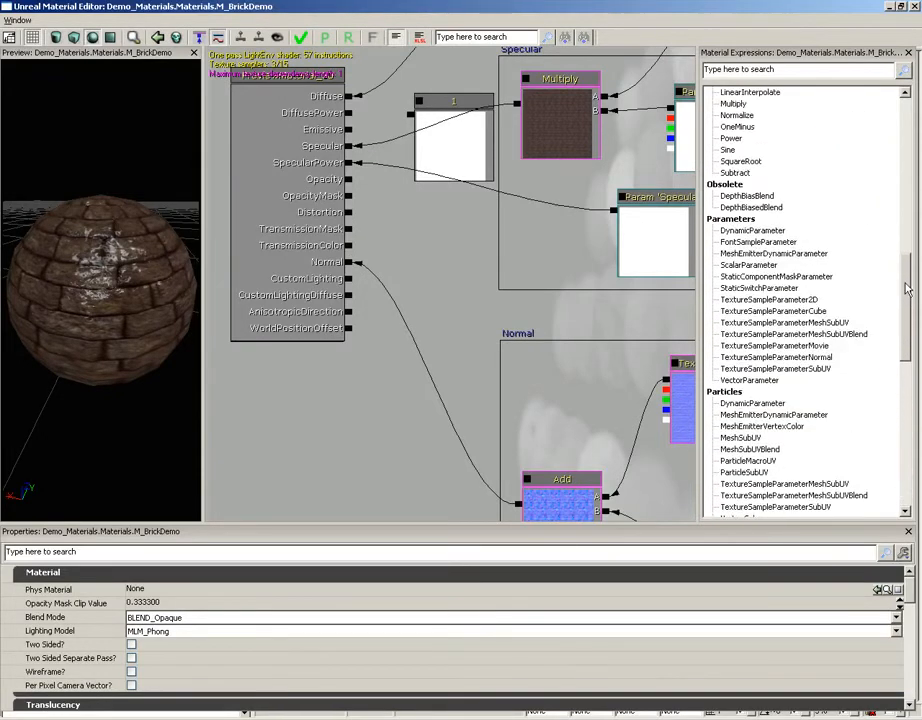
pyautogui.click(457, 284)
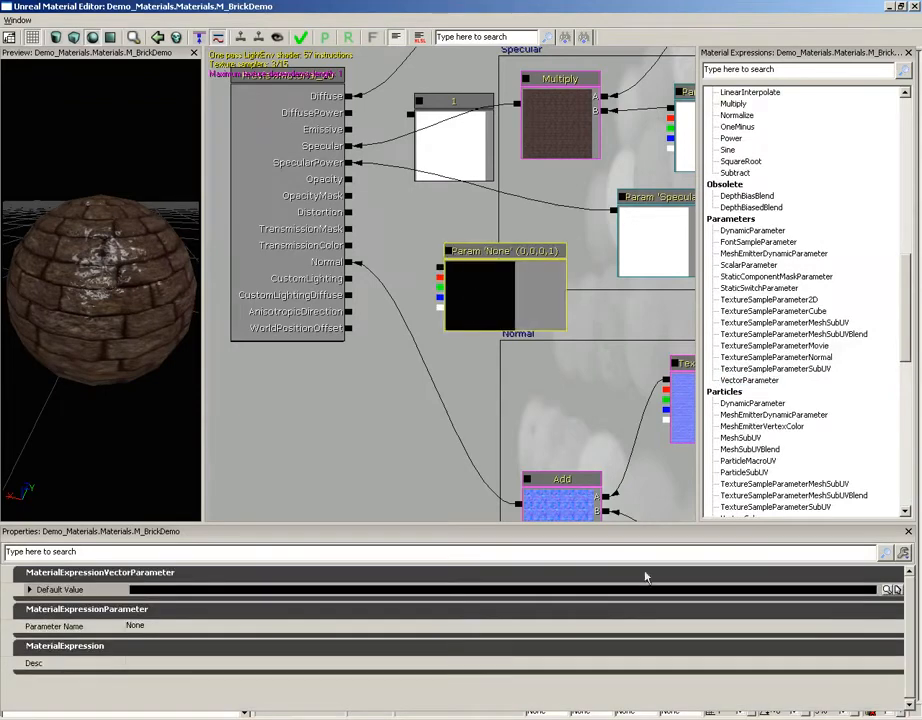
pyautogui.click(896, 589)
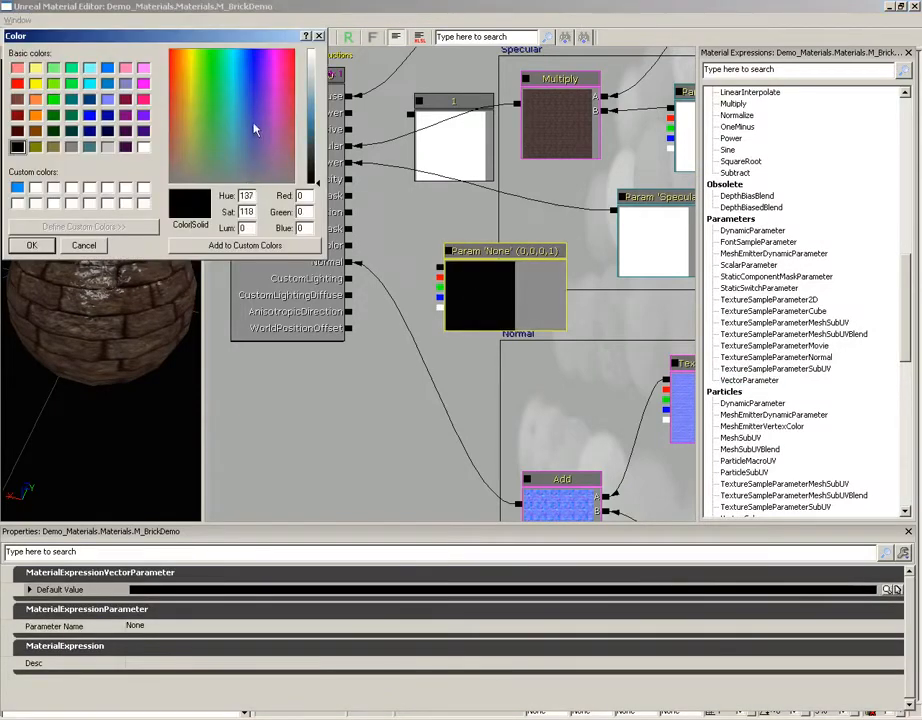
pyautogui.click(172, 64)
pyautogui.click(310, 115)
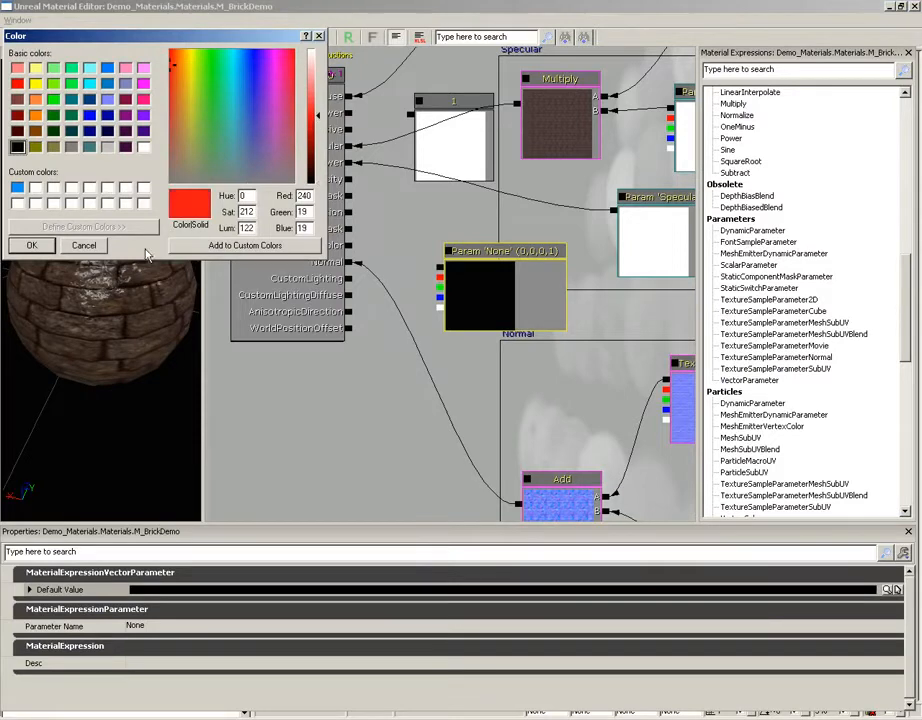
pyautogui.click(47, 249)
# Step: Connect the red vector parameter to the material's TransmissionColor input and inspect the sphere from several angles
pyautogui.click(397, 249)
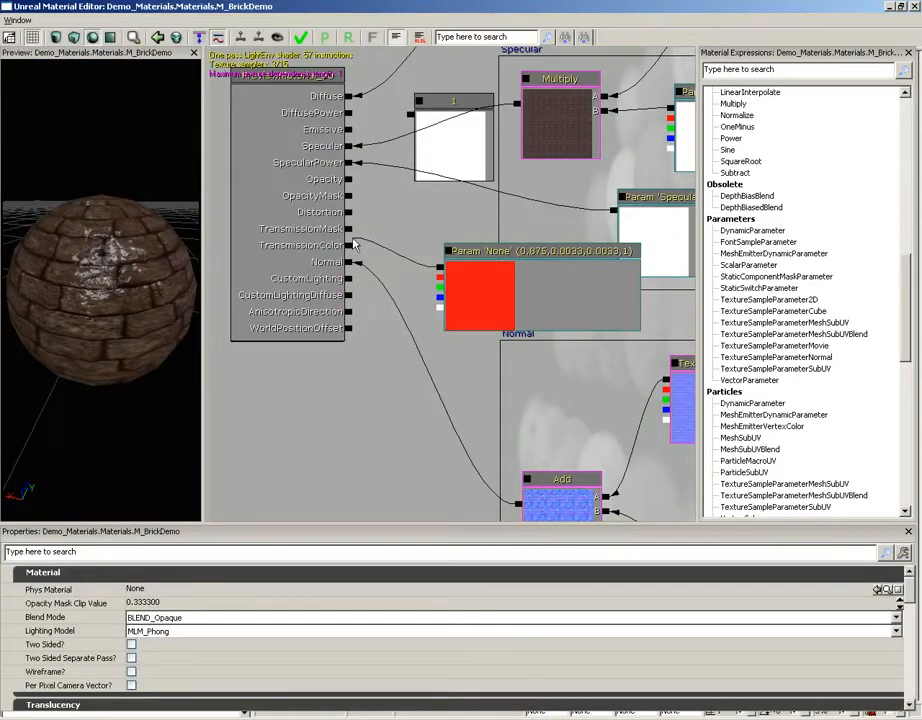
pyautogui.moveTo(352, 244); pyautogui.dragTo(348, 245)
pyautogui.moveTo(90, 331); pyautogui.dragTo(56, 291)
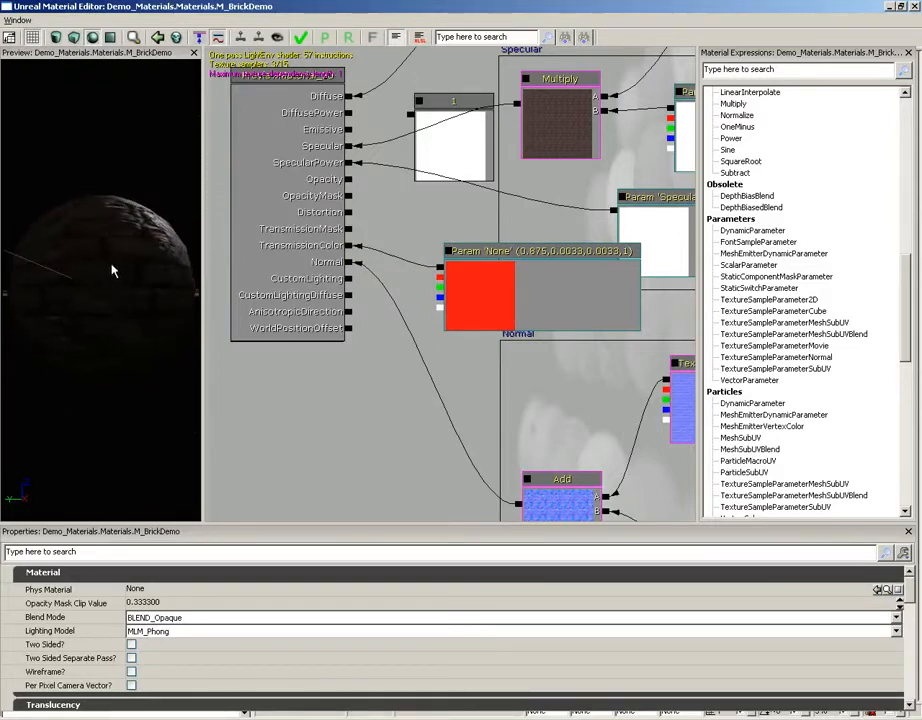
pyautogui.moveTo(113, 270); pyautogui.dragTo(9, 220)
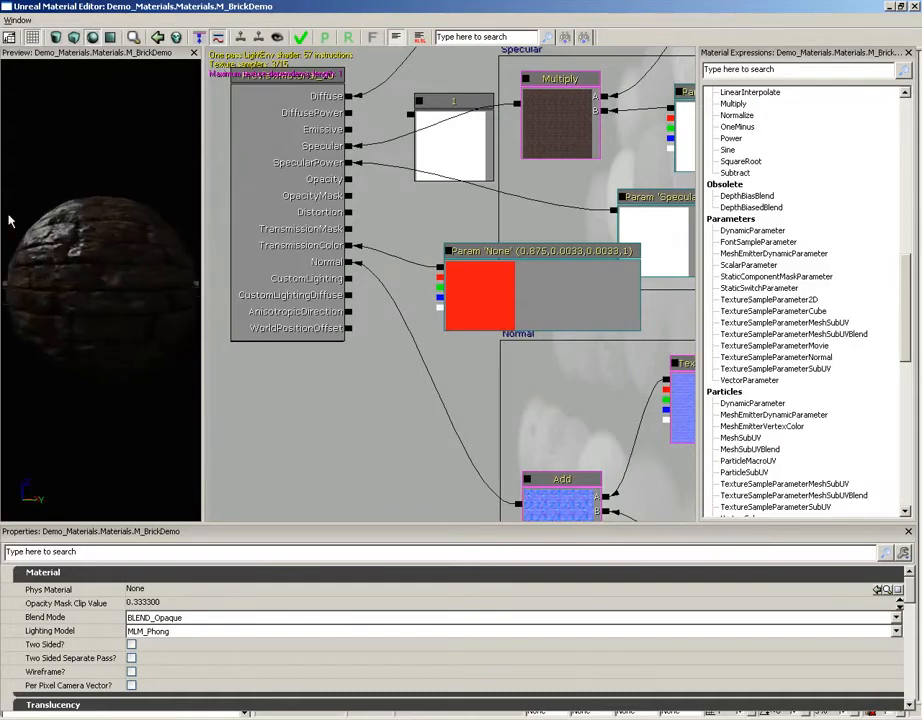
pyautogui.moveTo(123, 277); pyautogui.dragTo(153, 246)
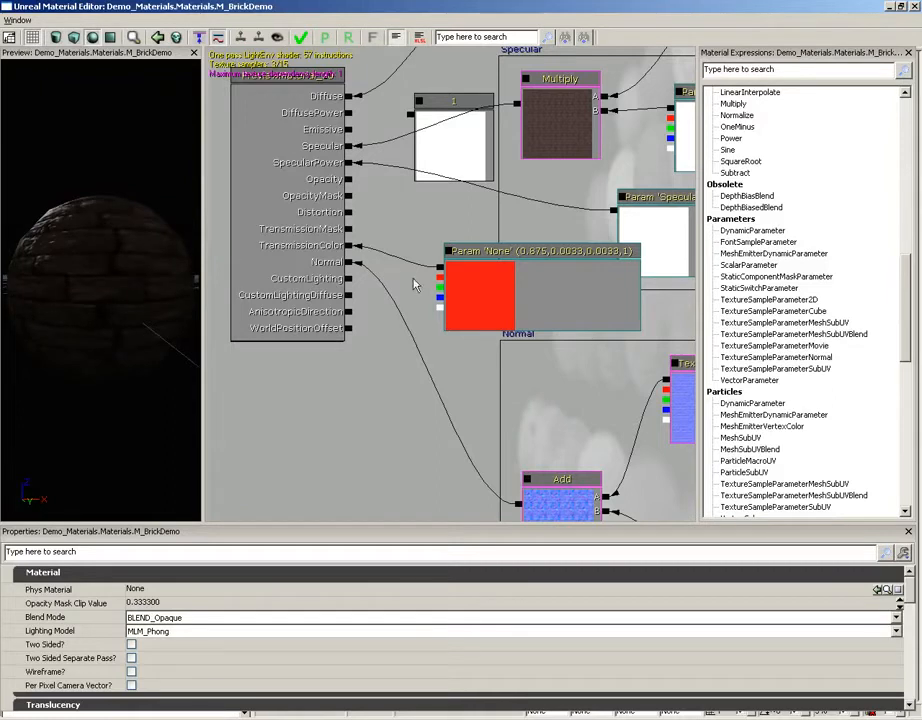
# Step: Move the red parameter slightly lower, connect the Constant of 1 to TransmissionMask, and examine the transmission effect around the sphere
pyautogui.click(449, 284)
pyautogui.moveTo(449, 284); pyautogui.dragTo(461, 314)
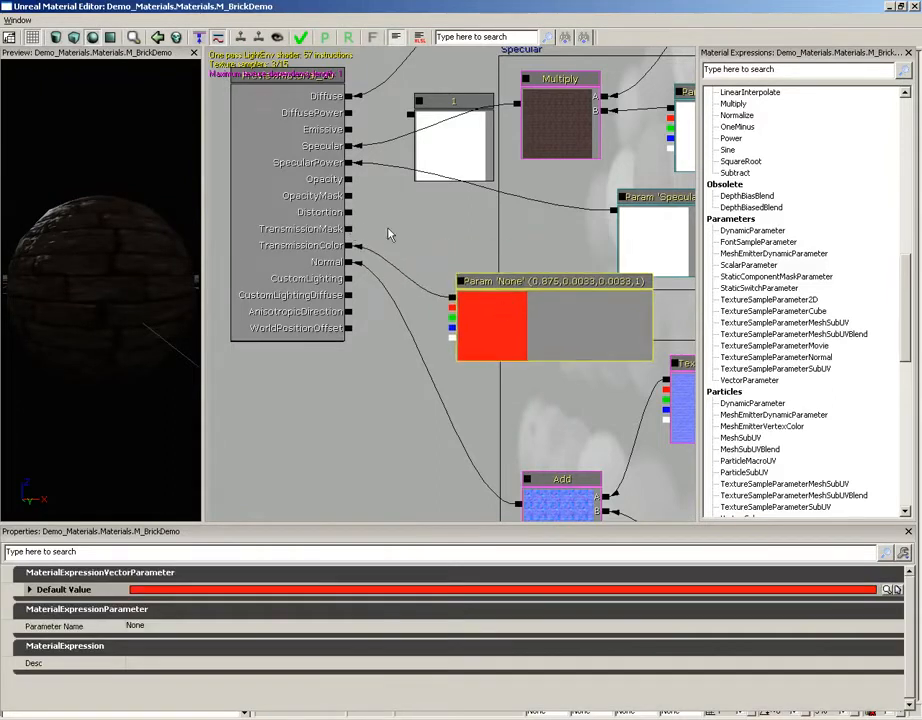
pyautogui.moveTo(412, 118); pyautogui.dragTo(350, 229)
pyautogui.moveTo(160, 283); pyautogui.dragTo(3, 272)
pyautogui.moveTo(148, 280); pyautogui.dragTo(145, 215)
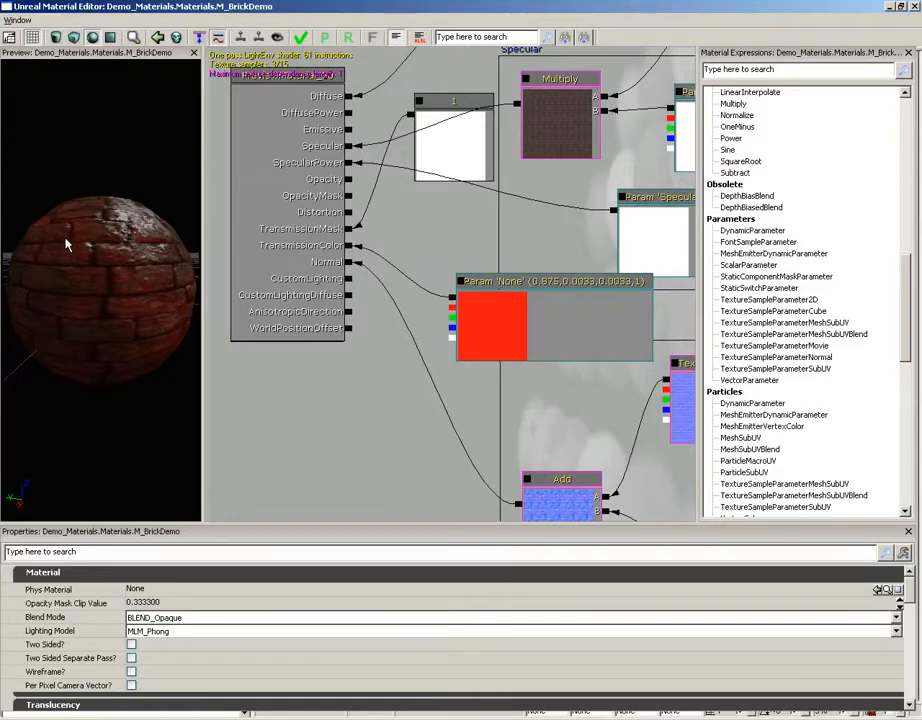
pyautogui.moveTo(90, 237); pyautogui.dragTo(45, 142)
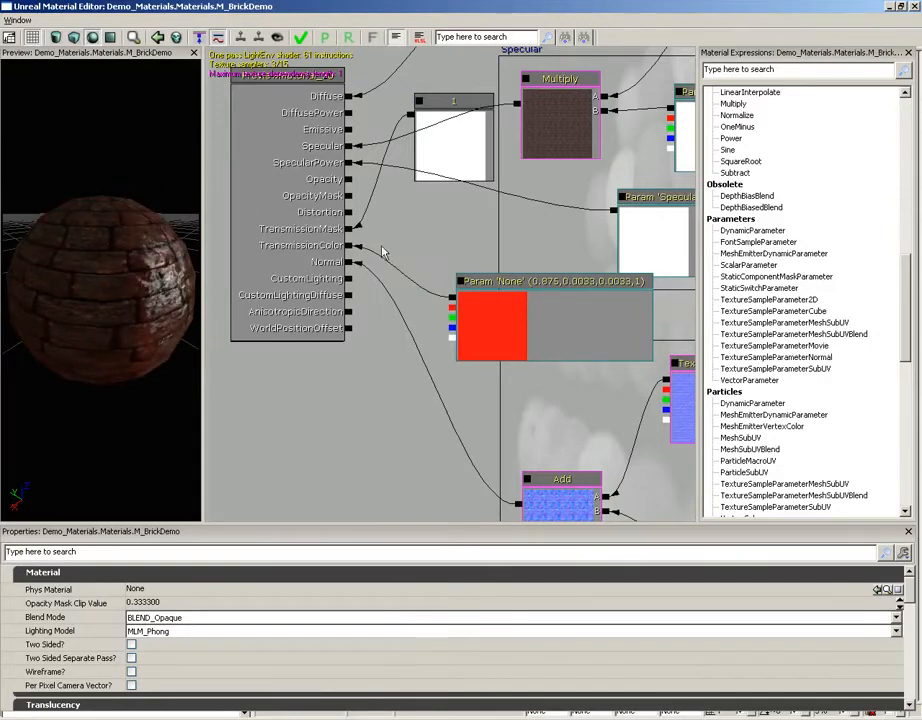
# Step: Delete the red vector parameter and break the Constant's connection to the TransmissionMask input
pyautogui.moveTo(374, 361); pyautogui.dragTo(381, 305)
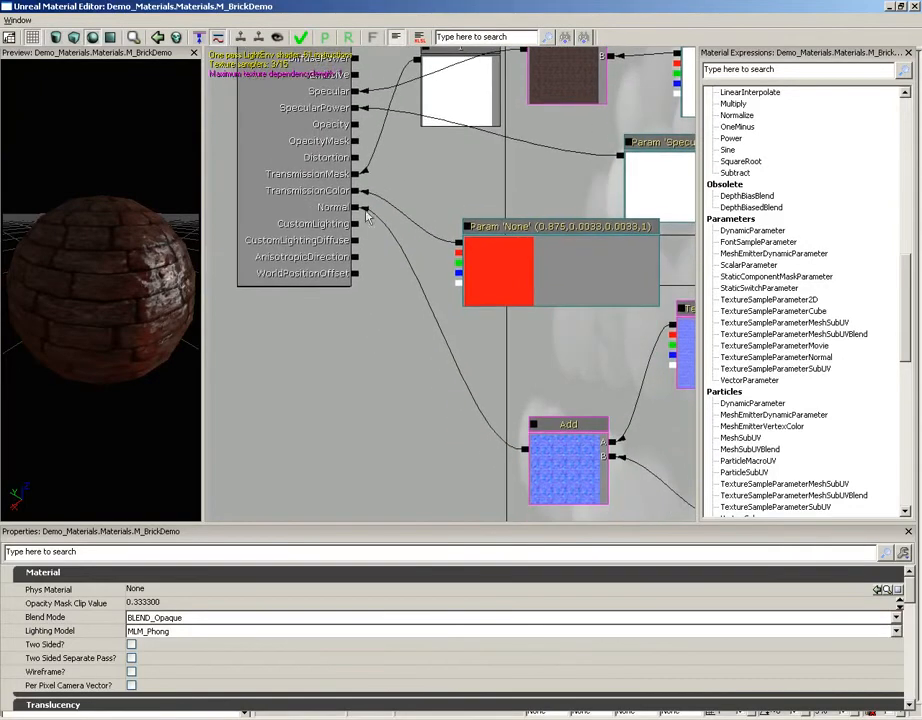
pyautogui.moveTo(154, 300); pyautogui.dragTo(4, 209)
pyautogui.moveTo(145, 290)
pyautogui.mouseDown(button='right')
pyautogui.moveTo(146, 302)
pyautogui.moveTo(148, 279)
pyautogui.mouseUp(button='right')
pyautogui.moveTo(148, 279); pyautogui.dragTo(133, 296)
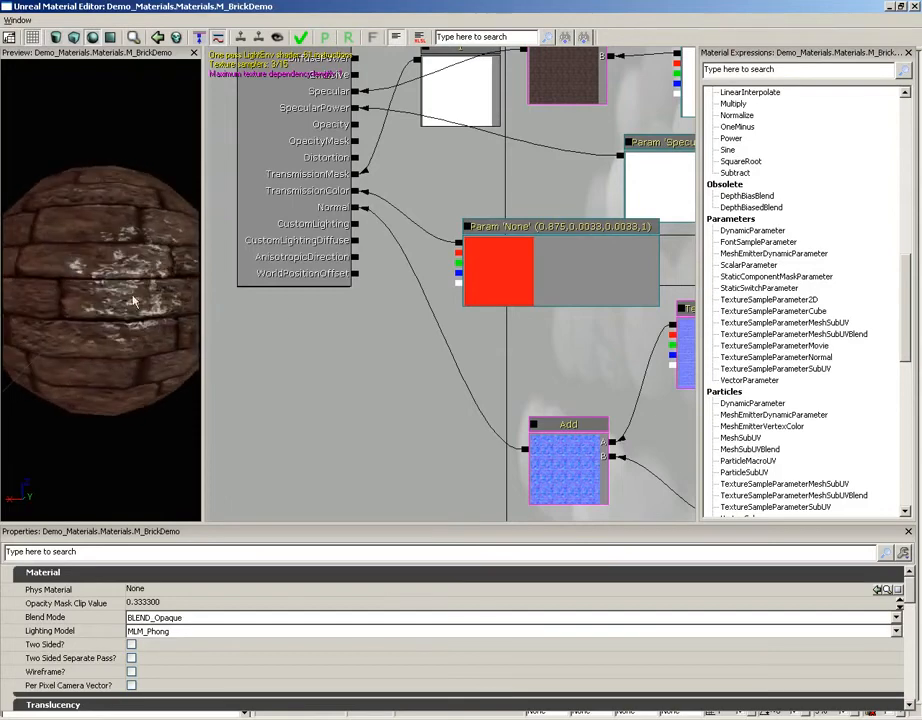
pyautogui.click(477, 283)
pyautogui.click(495, 155)
pyautogui.press('Delete')
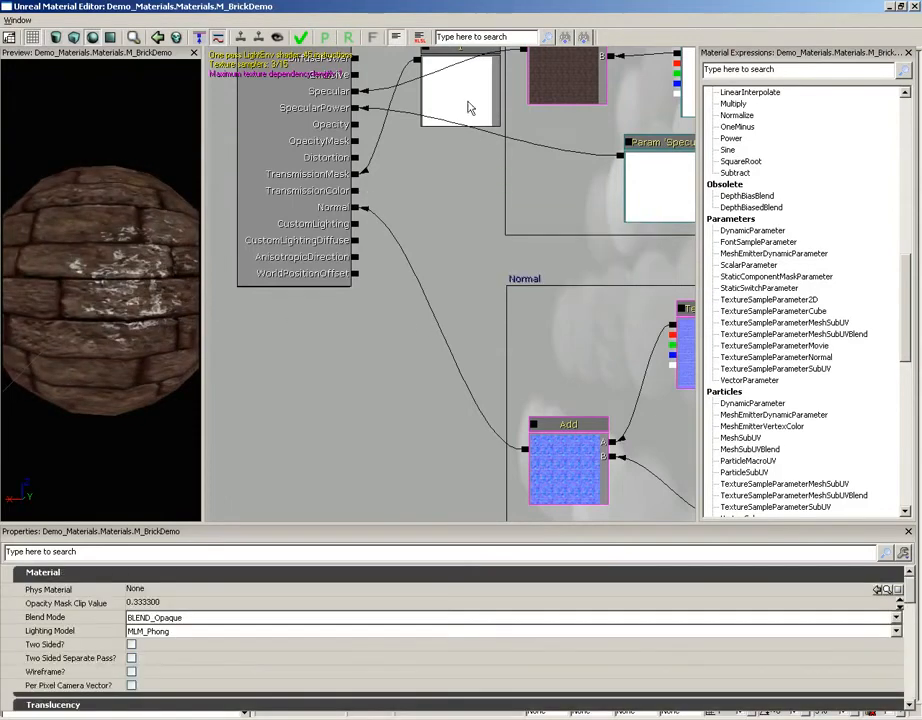
pyautogui.keyDown('alt'); pyautogui.click(355, 177); pyautogui.keyUp('alt')
# Step: Break the Normal input's link to inspect the sphere without it, and reconnect the Add node's output to Normal
pyautogui.moveTo(432, 238); pyautogui.dragTo(442, 246)
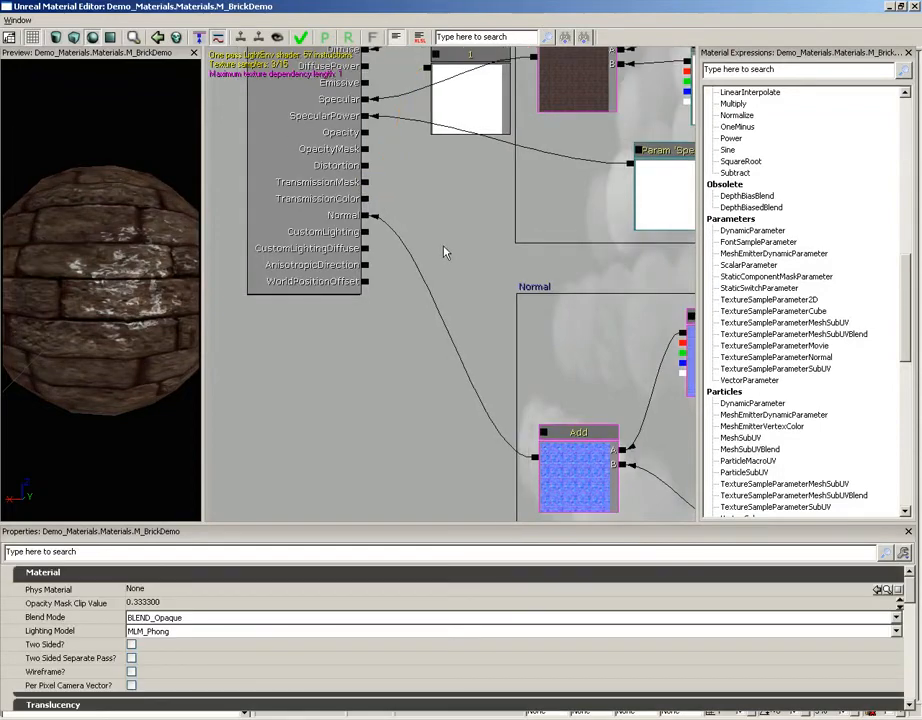
pyautogui.keyDown('alt'); pyautogui.click(366, 216); pyautogui.keyUp('alt')
pyautogui.moveTo(110, 280); pyautogui.dragTo(21, 158)
pyautogui.moveTo(535, 457); pyautogui.dragTo(366, 216)
pyautogui.moveTo(117, 264); pyautogui.dragTo(140, 212)
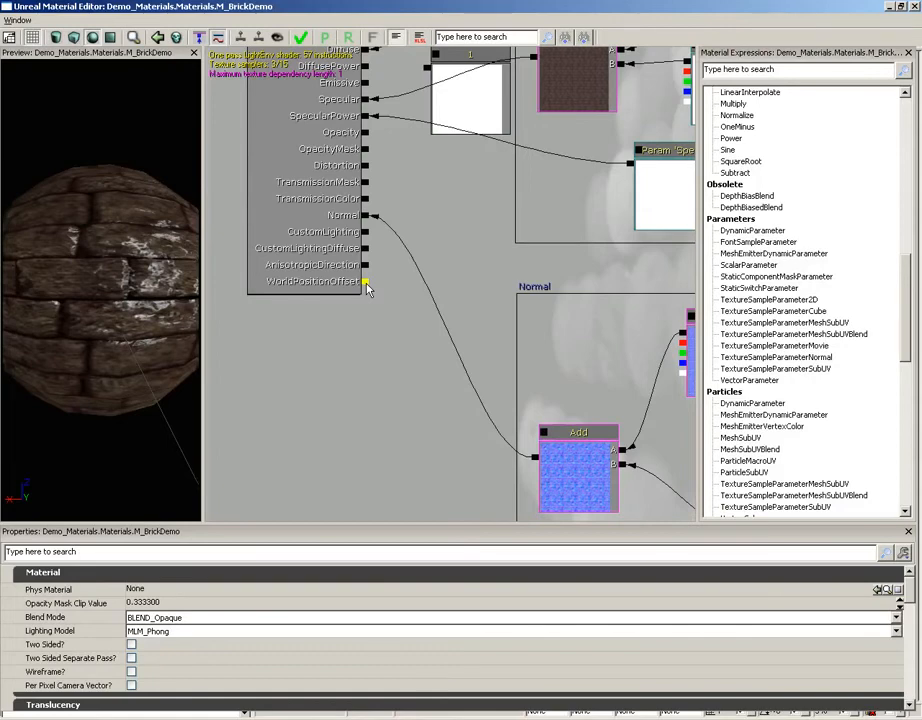
pyautogui.moveTo(430, 222); pyautogui.dragTo(436, 291)
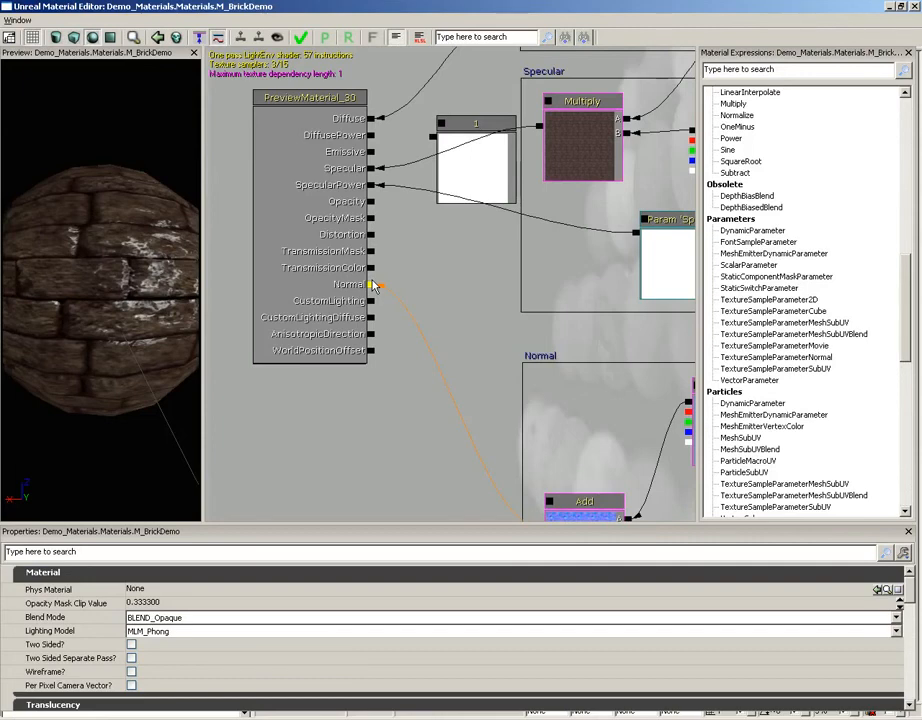
pyautogui.moveTo(445, 355); pyautogui.dragTo(419, 347)
pyautogui.scroll(-2, 420, 333)
pyautogui.scroll(2, 421, 362)
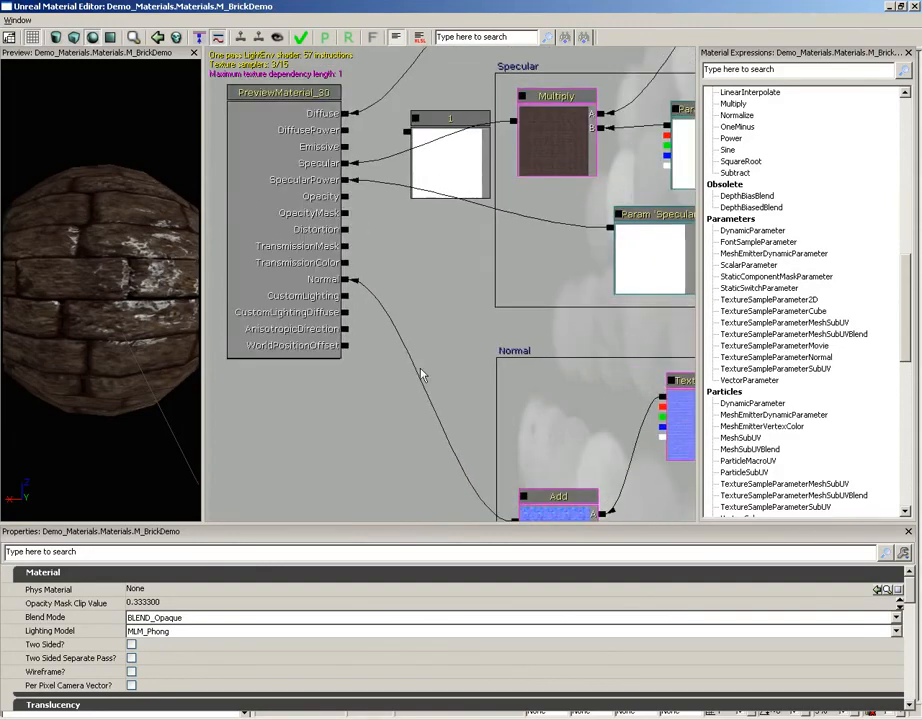
pyautogui.moveTo(415, 269); pyautogui.dragTo(421, 305)
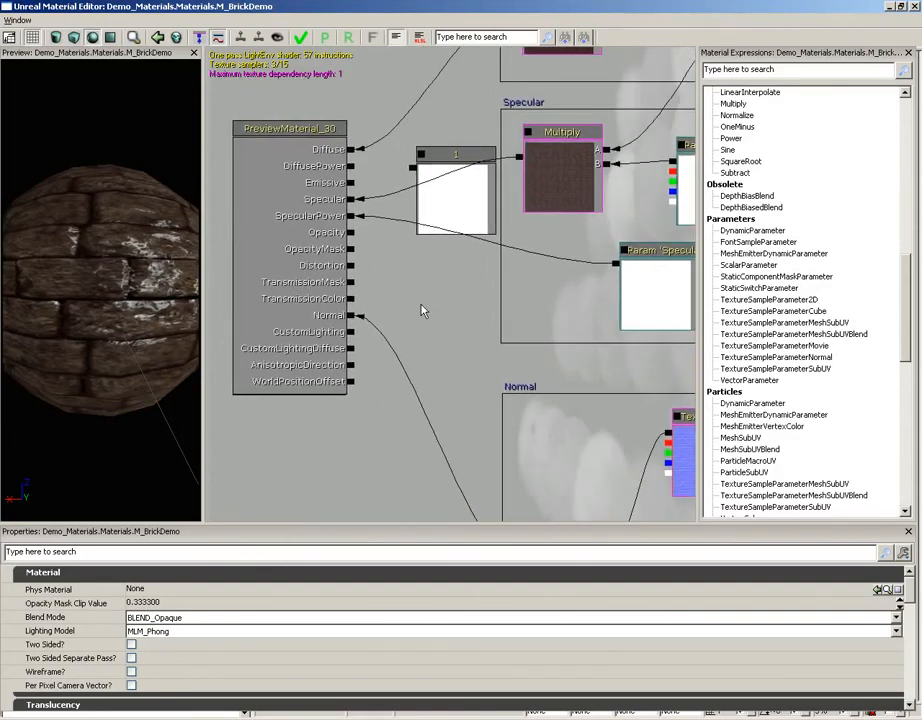